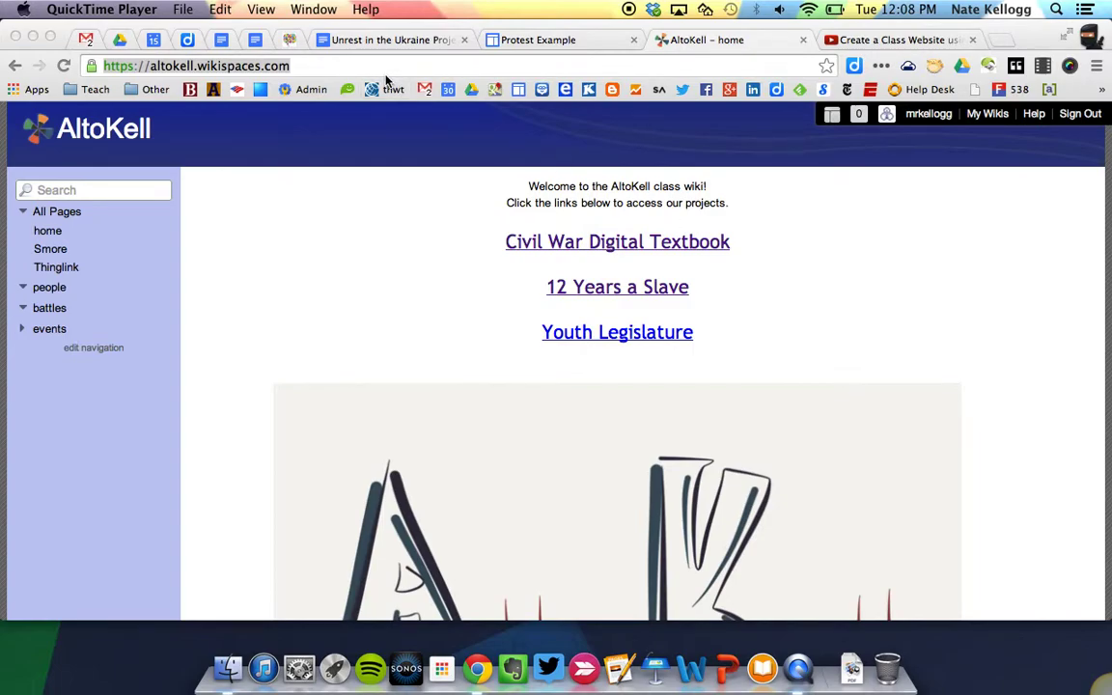
Open the 12 Years a Slave project from the class wiki's home page
left_click(352, 71)
left_click(324, 65)
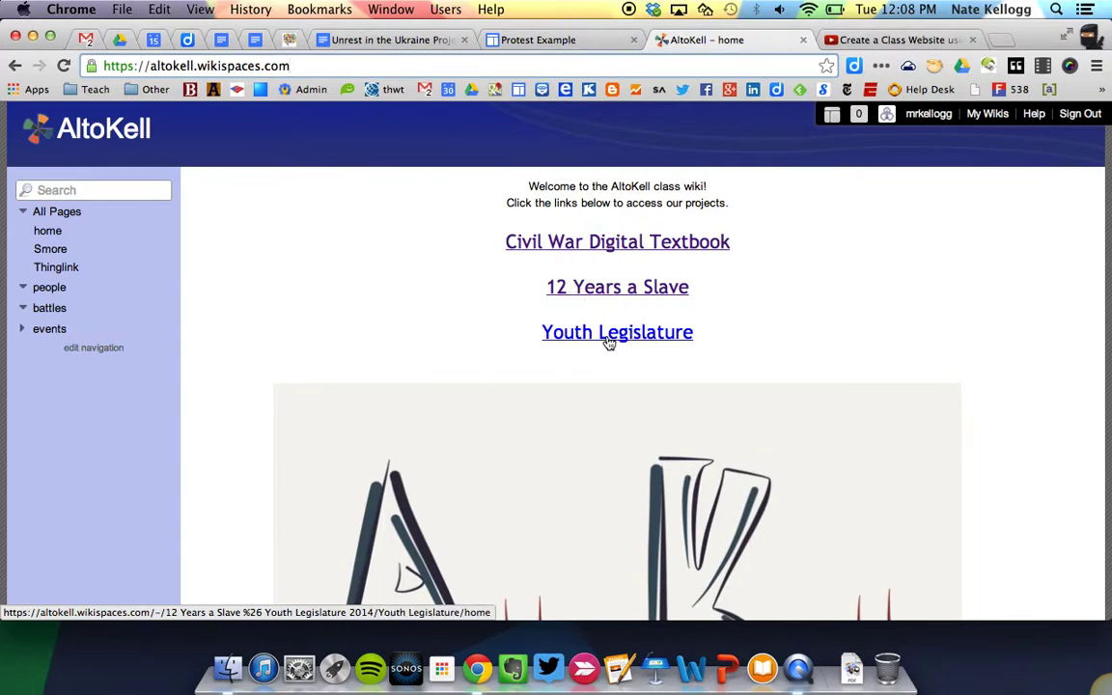
left_click(625, 295)
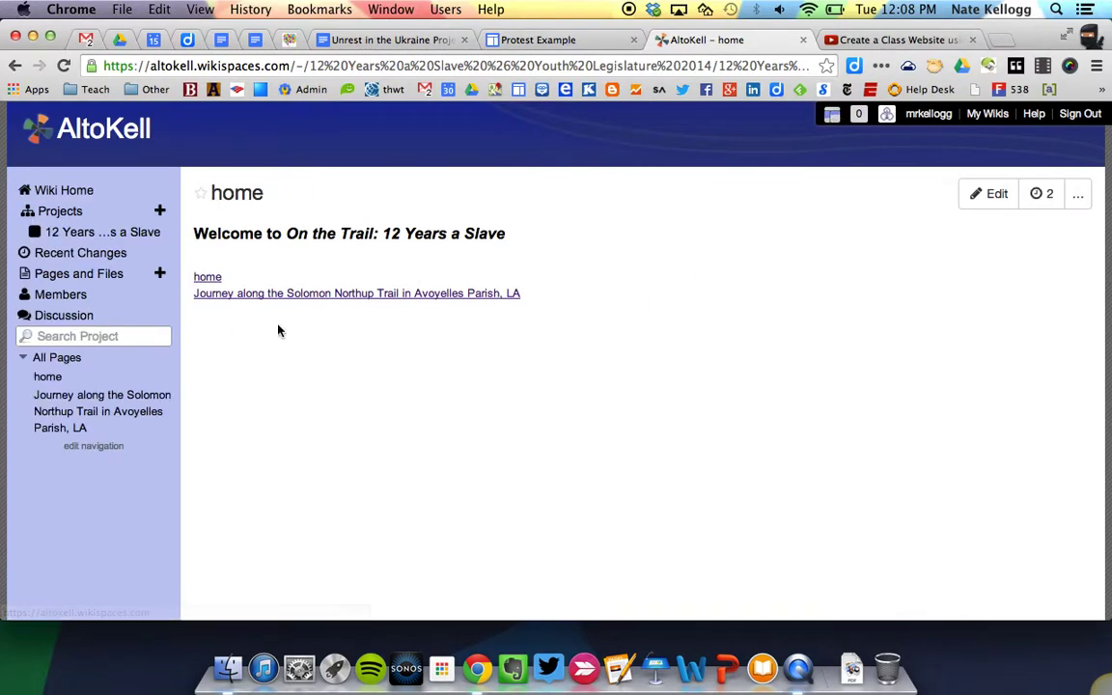
Create a new page named Sample Page in the project, tagged people and place
left_click(160, 273)
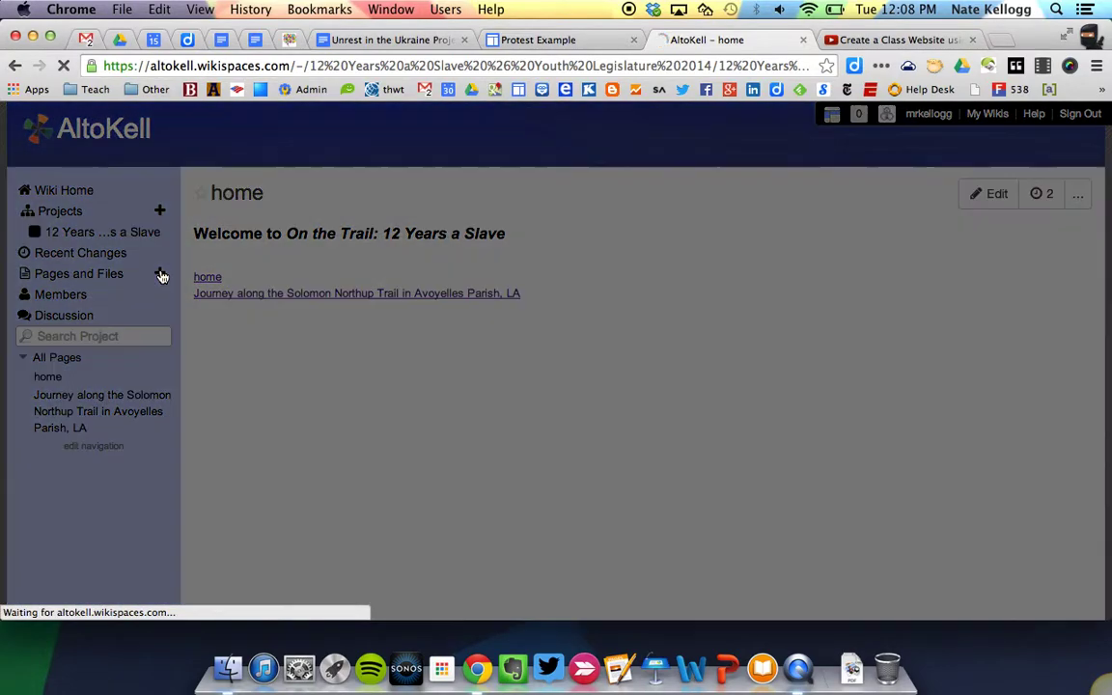
type("Sample")
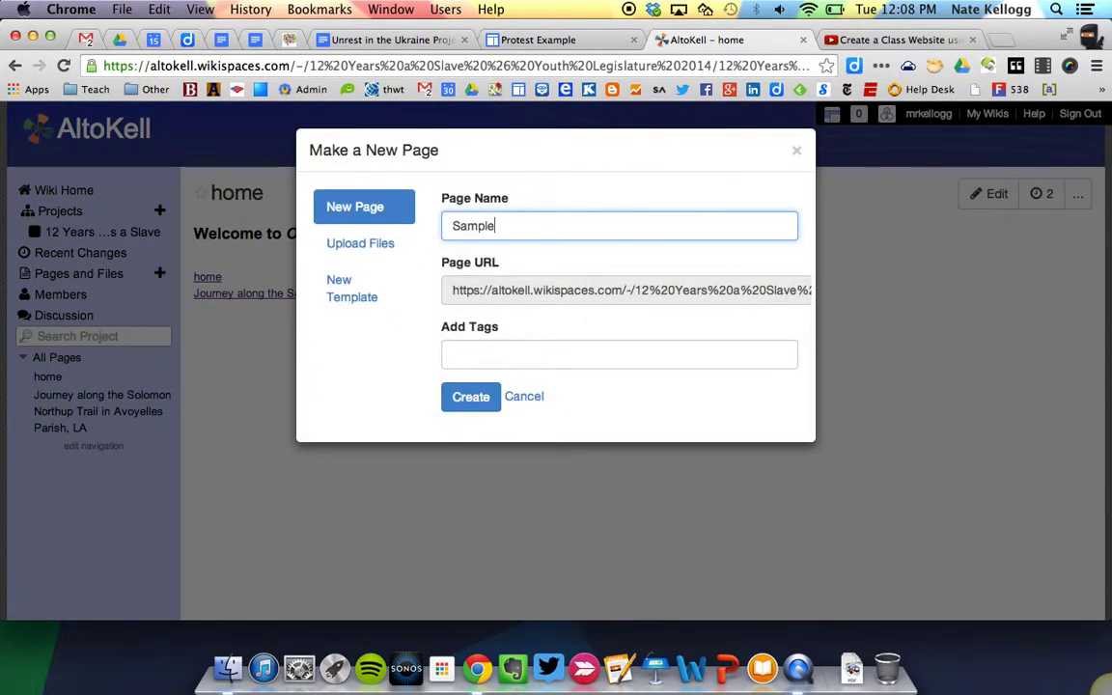
type(" Page")
left_click(476, 360)
type("people")
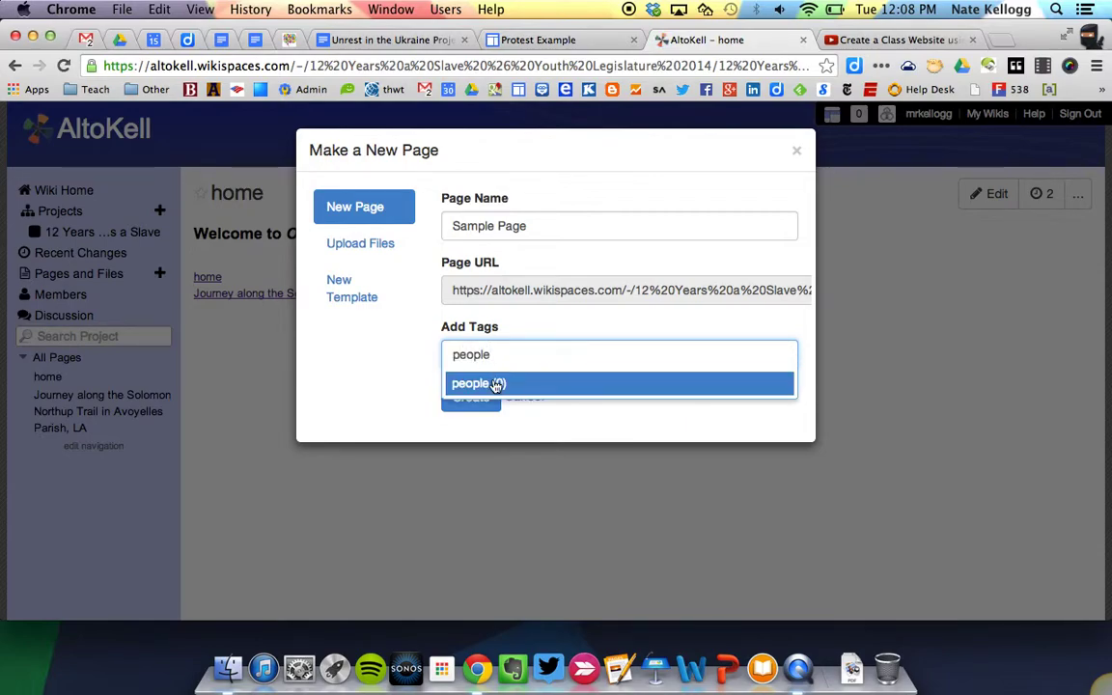
left_click(496, 385)
type("place")
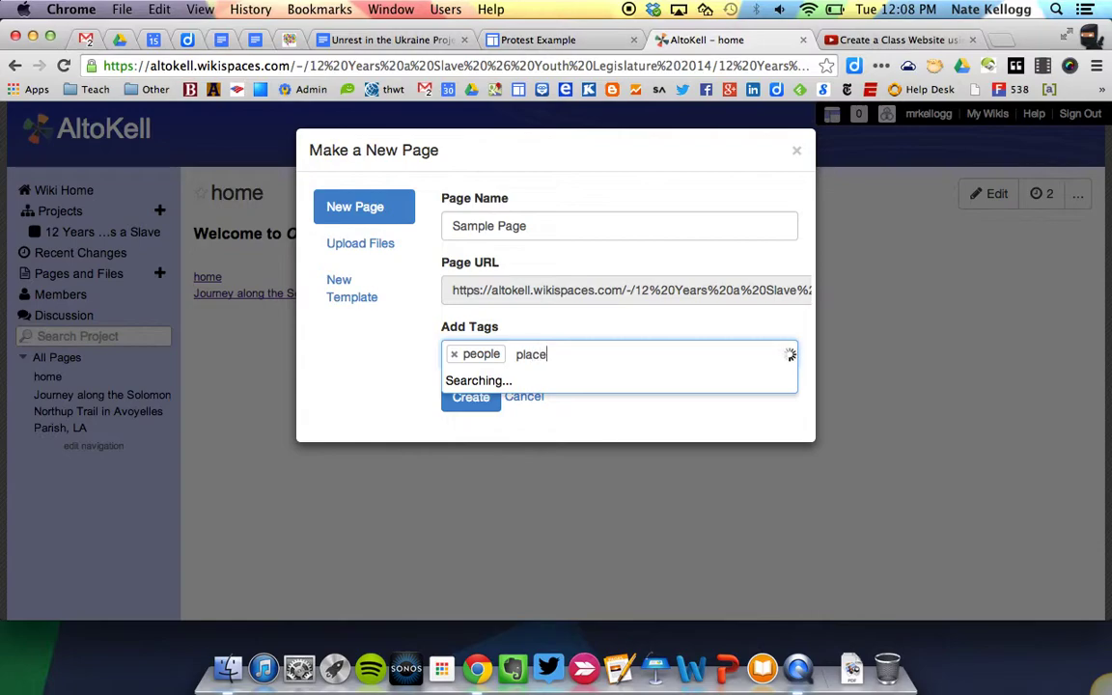
left_click(519, 385)
left_click(471, 396)
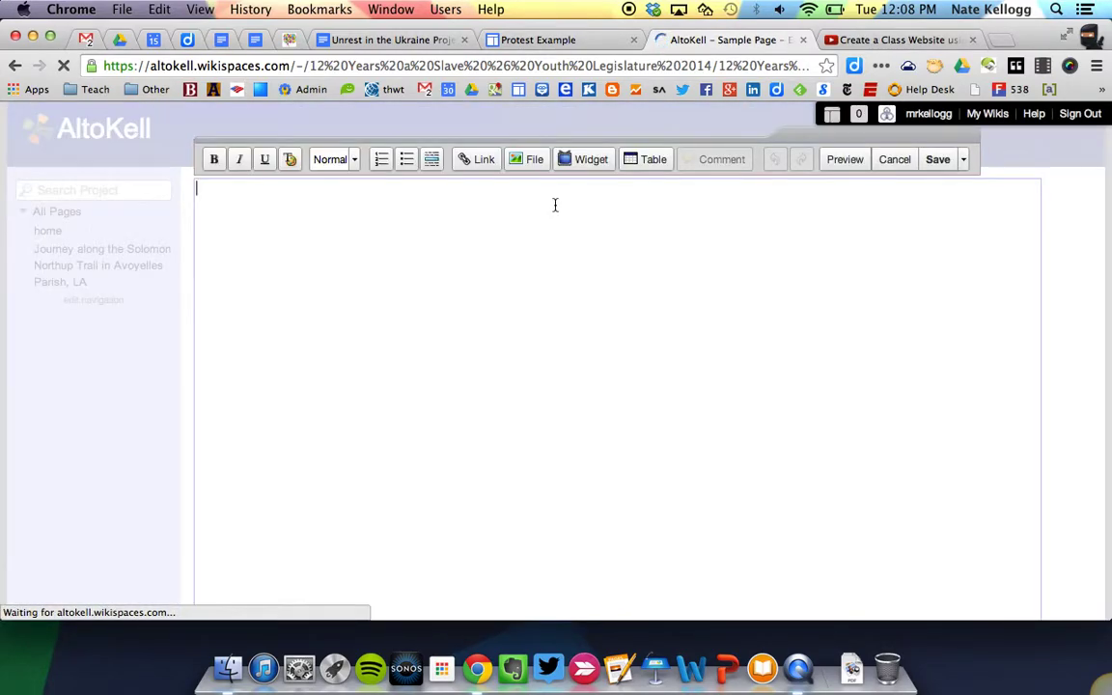
Start inserting a YouTube video widget in the body of the new page
left_click(515, 194)
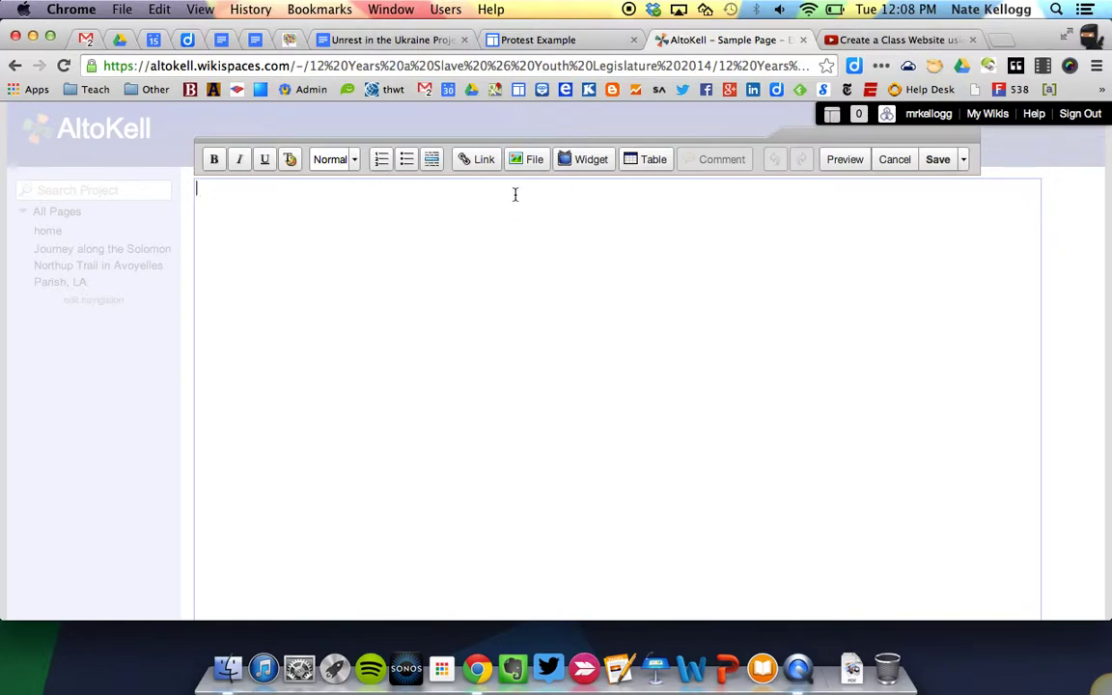
left_click(584, 161)
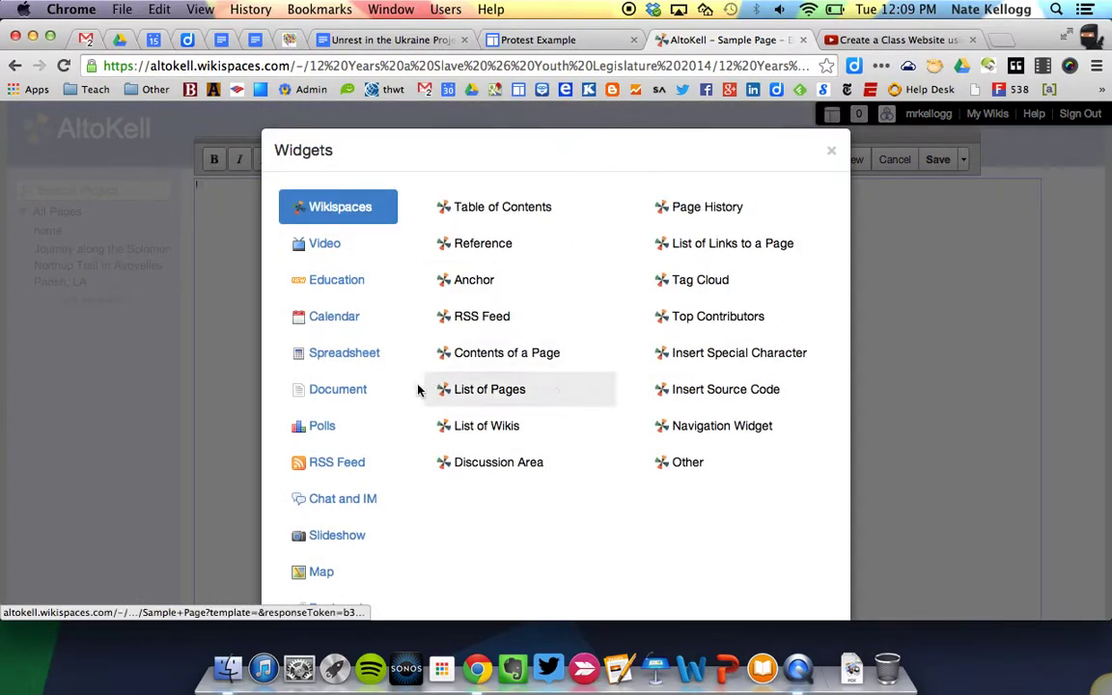
left_click(333, 251)
left_click(487, 209)
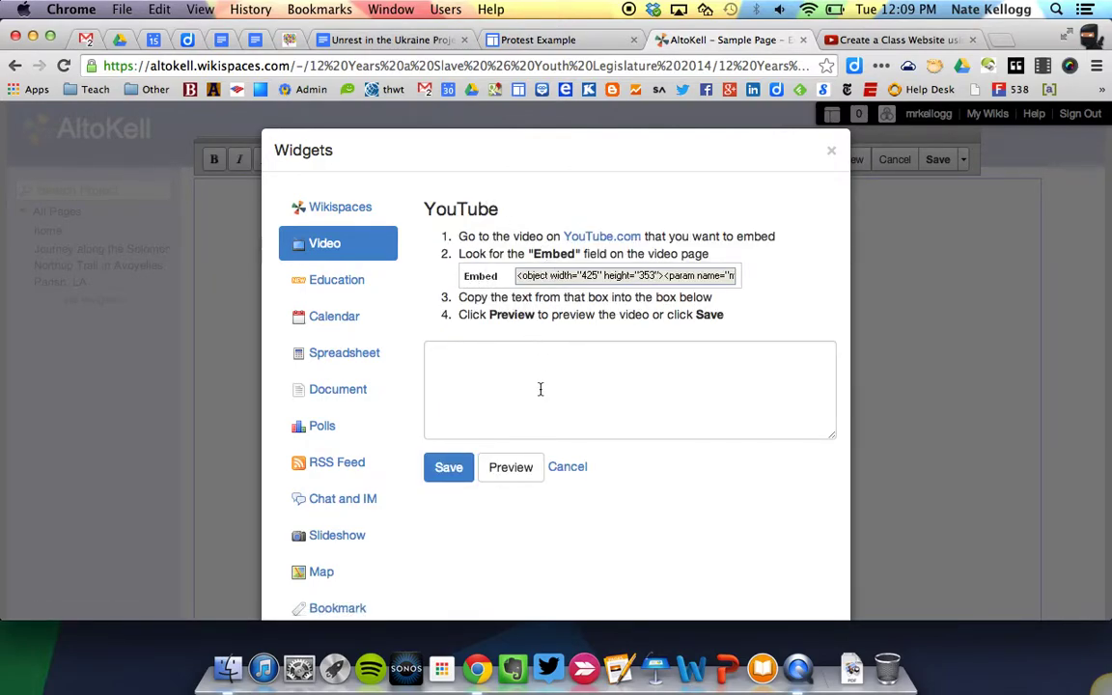
Switch to the YouTube video "Create a Class Website using a Google Sites Template" and bring up its embed code
key("ctrl+Tab")
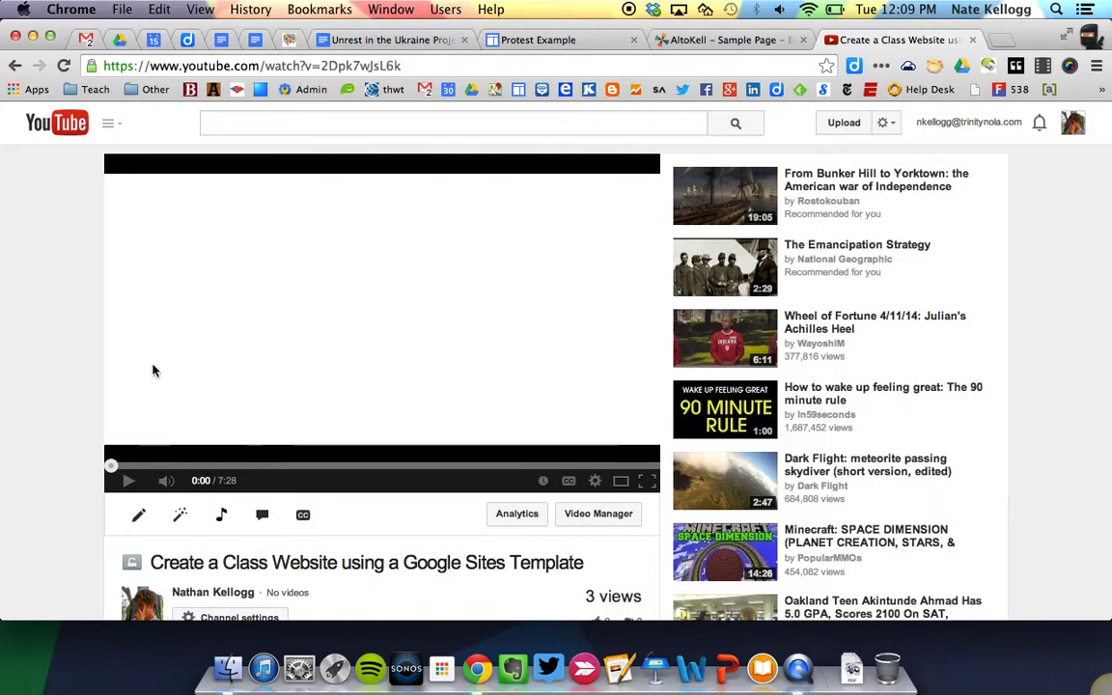
scroll(79, 369, "down", 5)
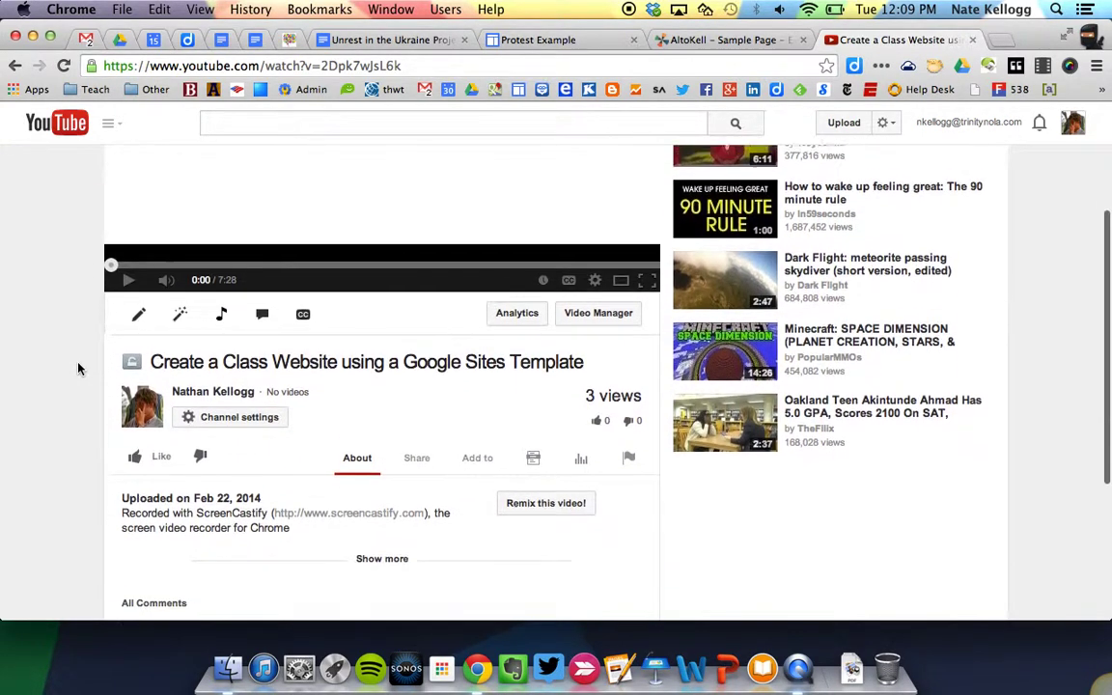
scroll(78, 367, "down", 1)
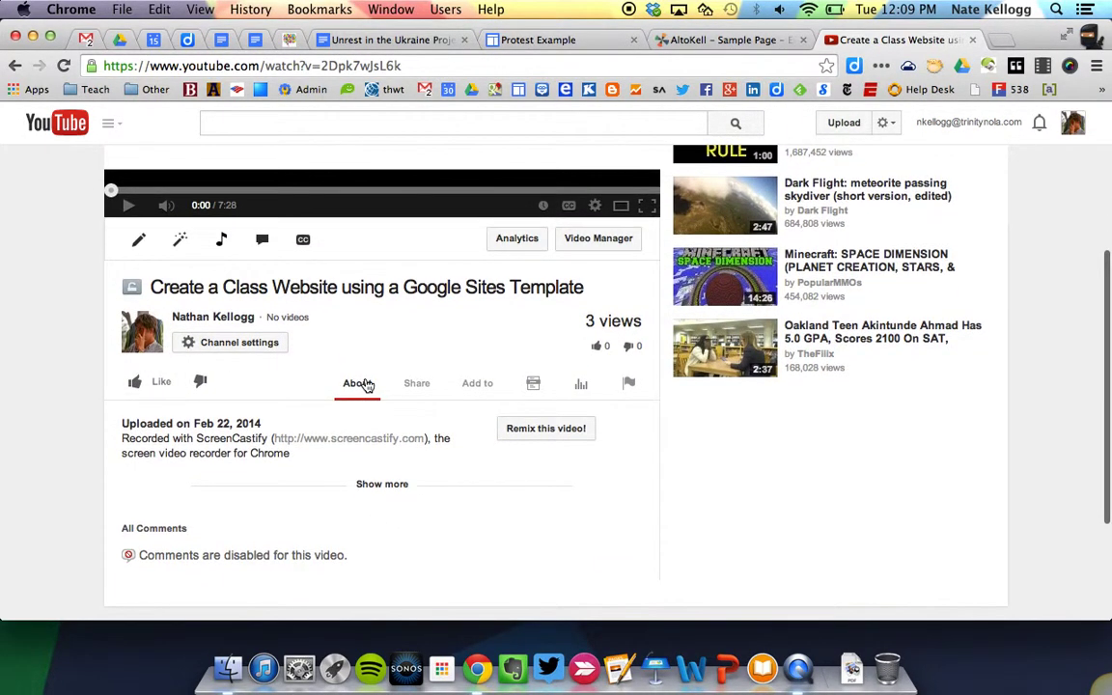
left_click(417, 385)
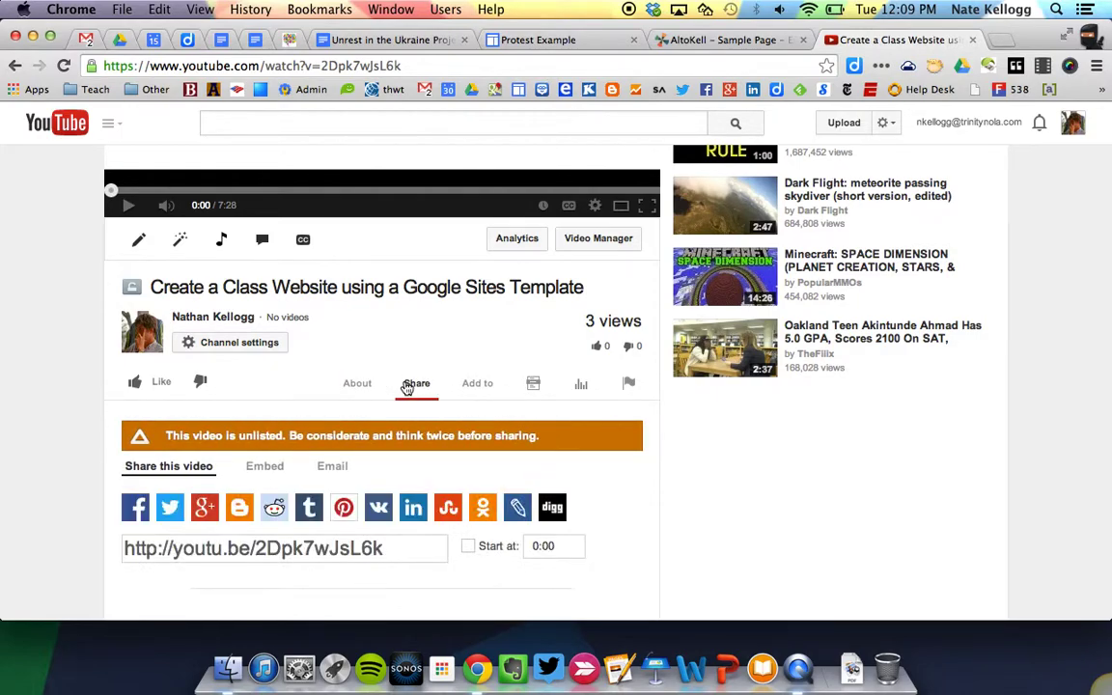
scroll(452, 386, "down", 2)
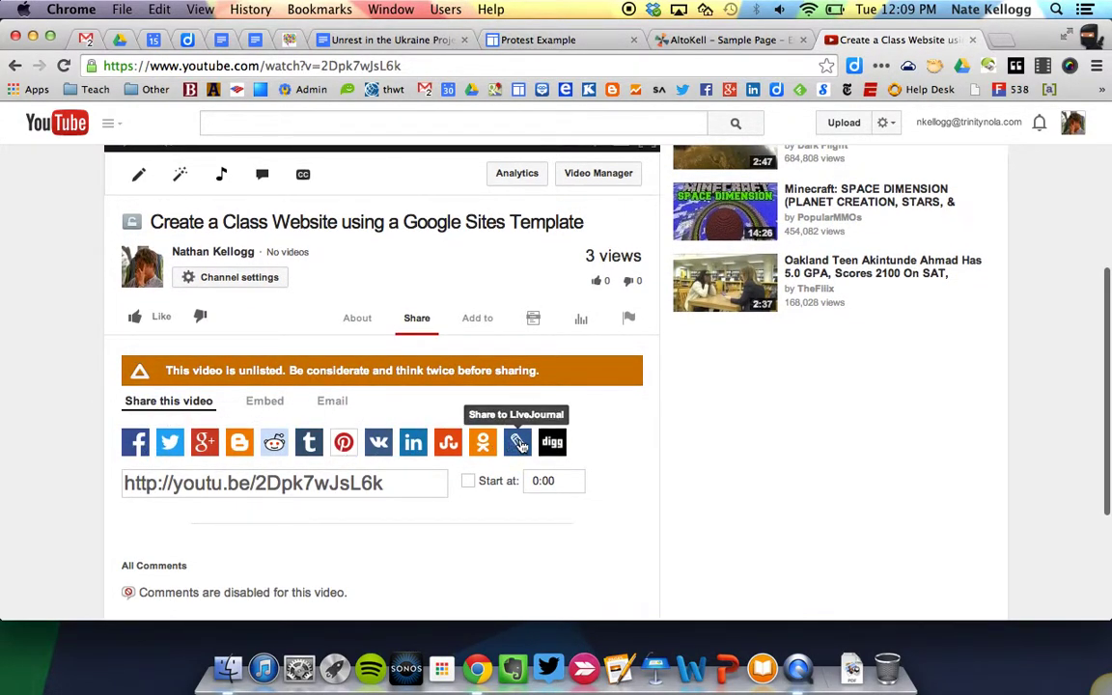
left_click(264, 402)
scroll(261, 454, "down", 1)
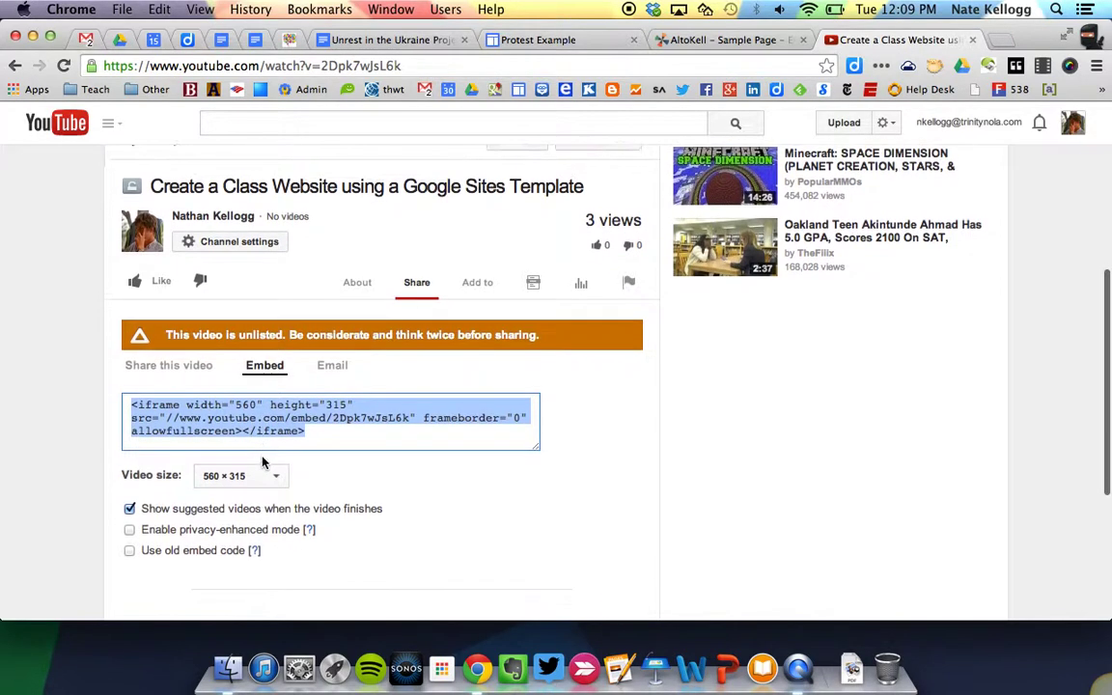
Set the embed size to 853 × 480, enable privacy-enhanced mode and turn off suggested videos when the video finishes
left_click(257, 473)
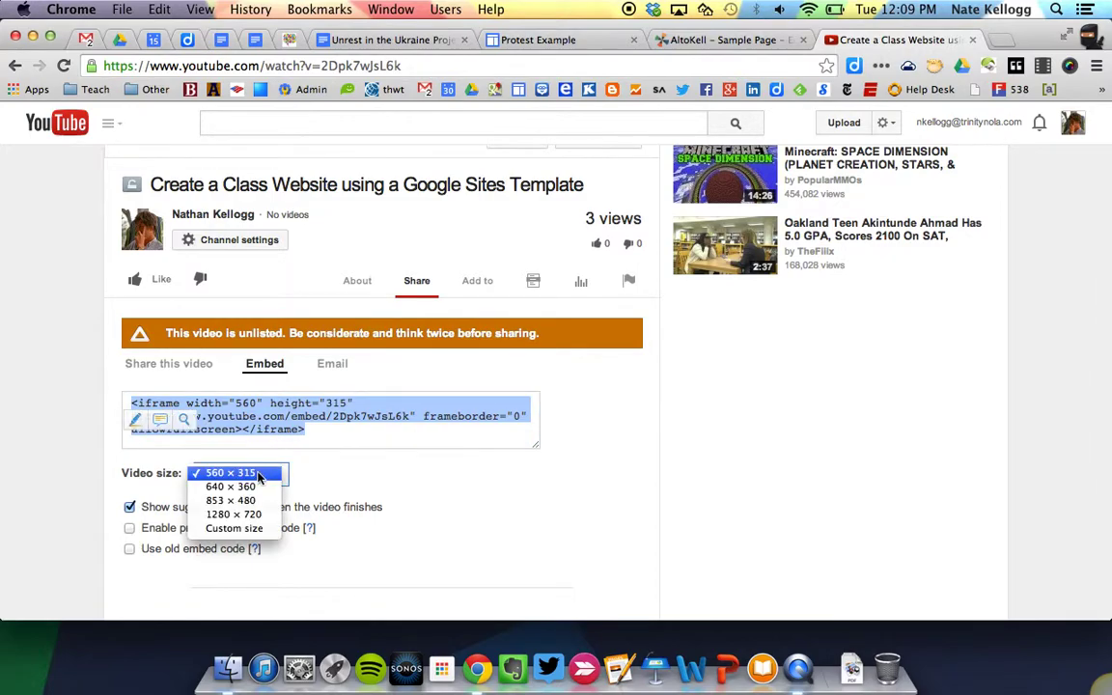
left_click(253, 498)
scroll(287, 497, "down", 1)
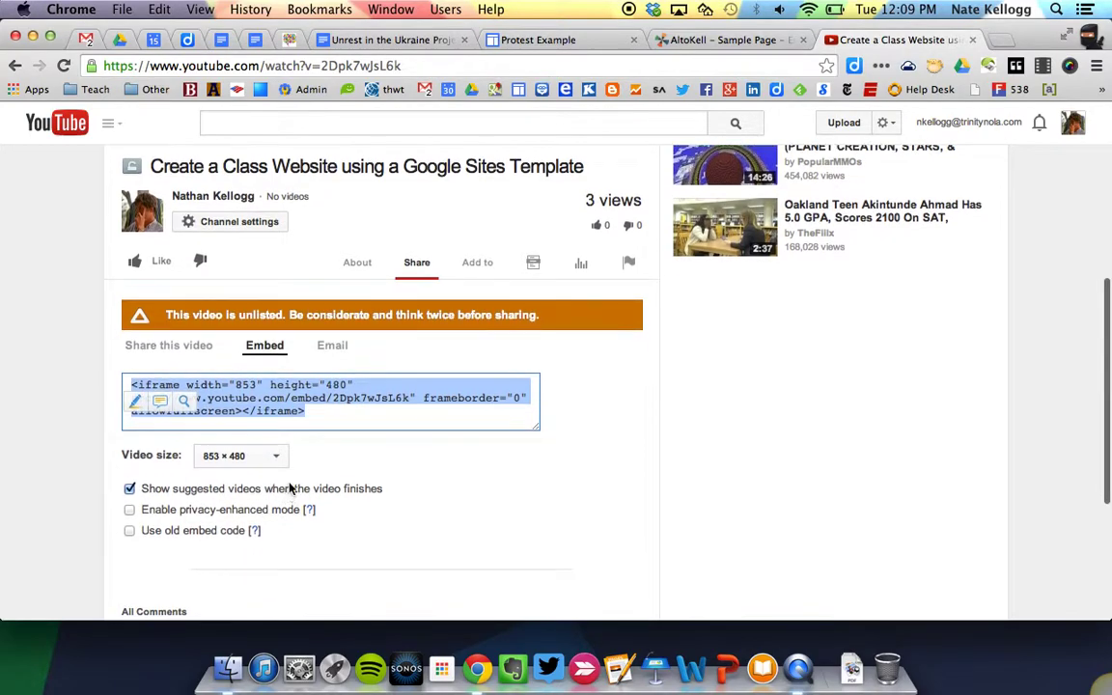
left_click(128, 510)
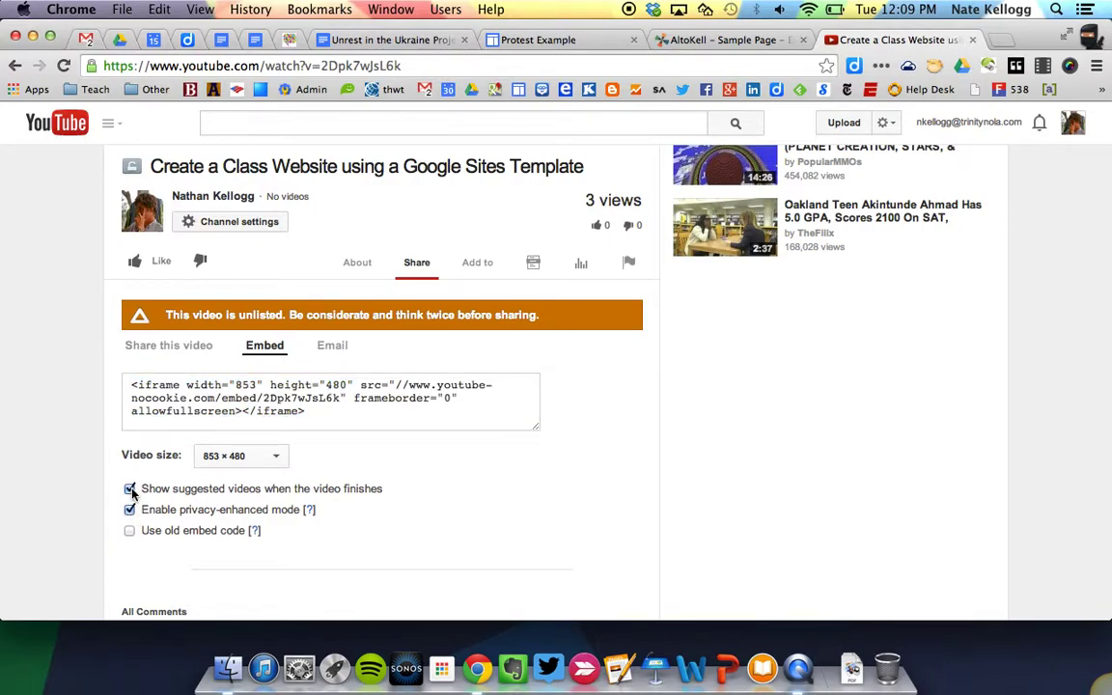
left_click(129, 489)
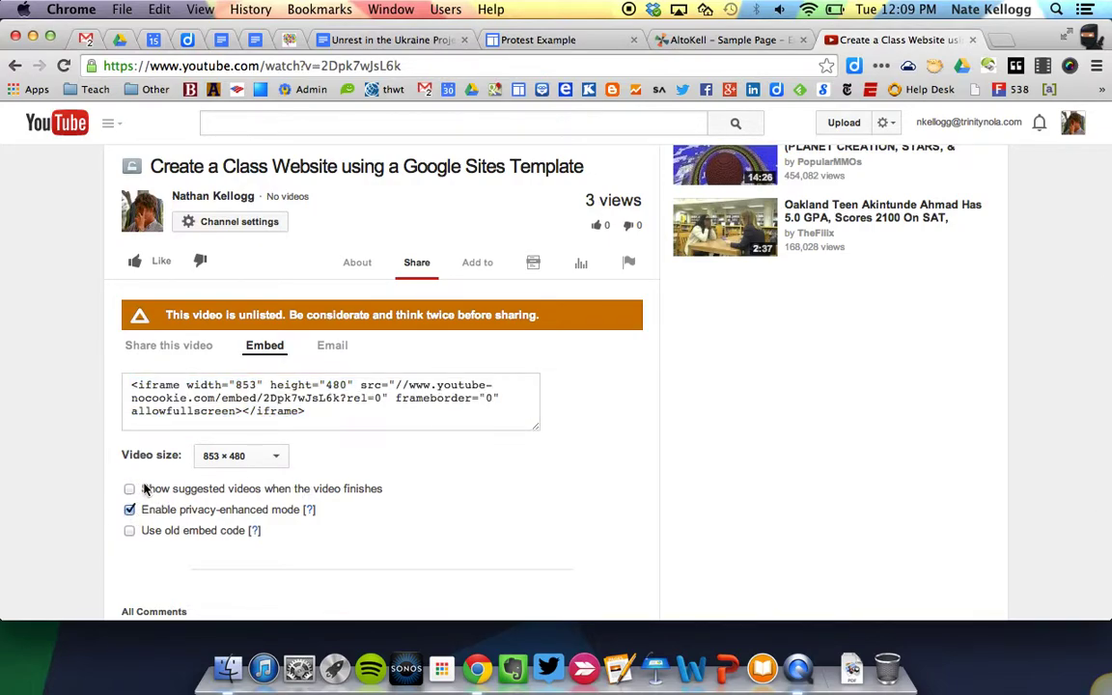
Copy the video's complete iframe embed code
left_click(362, 401)
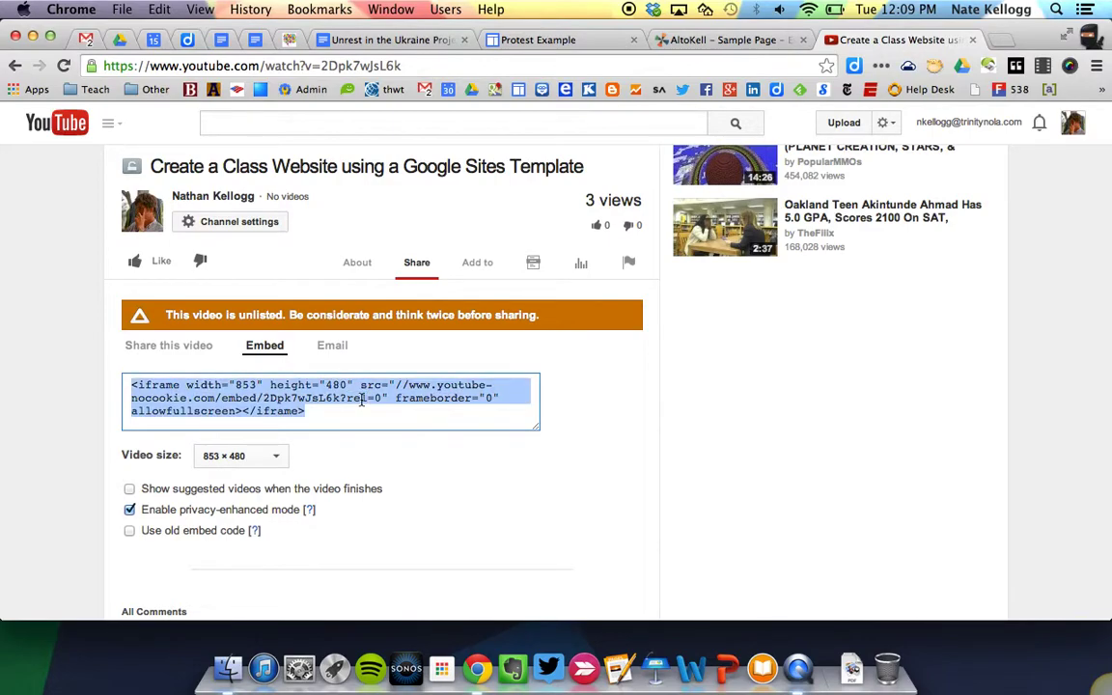
left_click(157, 8)
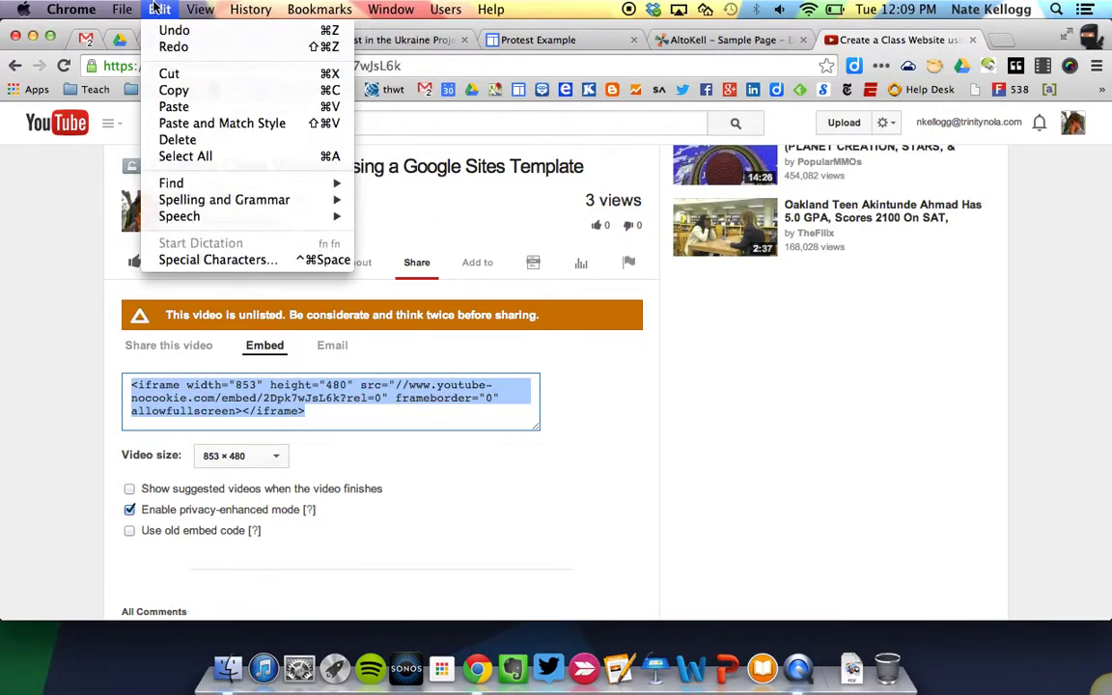
left_click(178, 92)
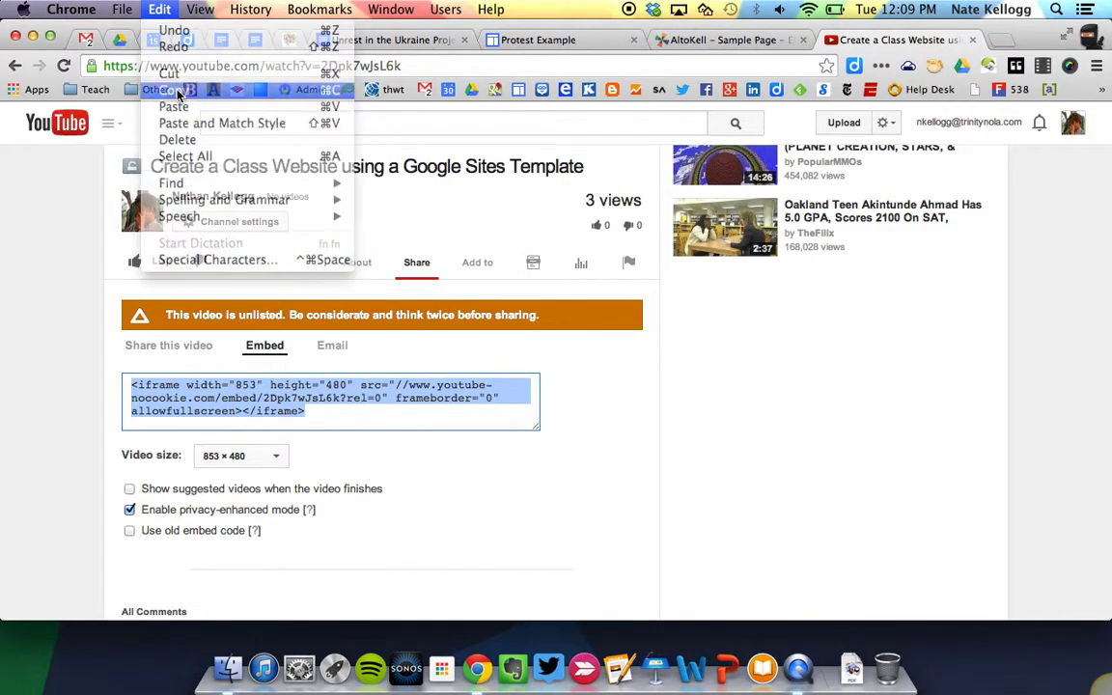
Paste the embed code into the wiki's YouTube widget, then save the widget and the page
left_click(676, 40)
left_click(493, 368)
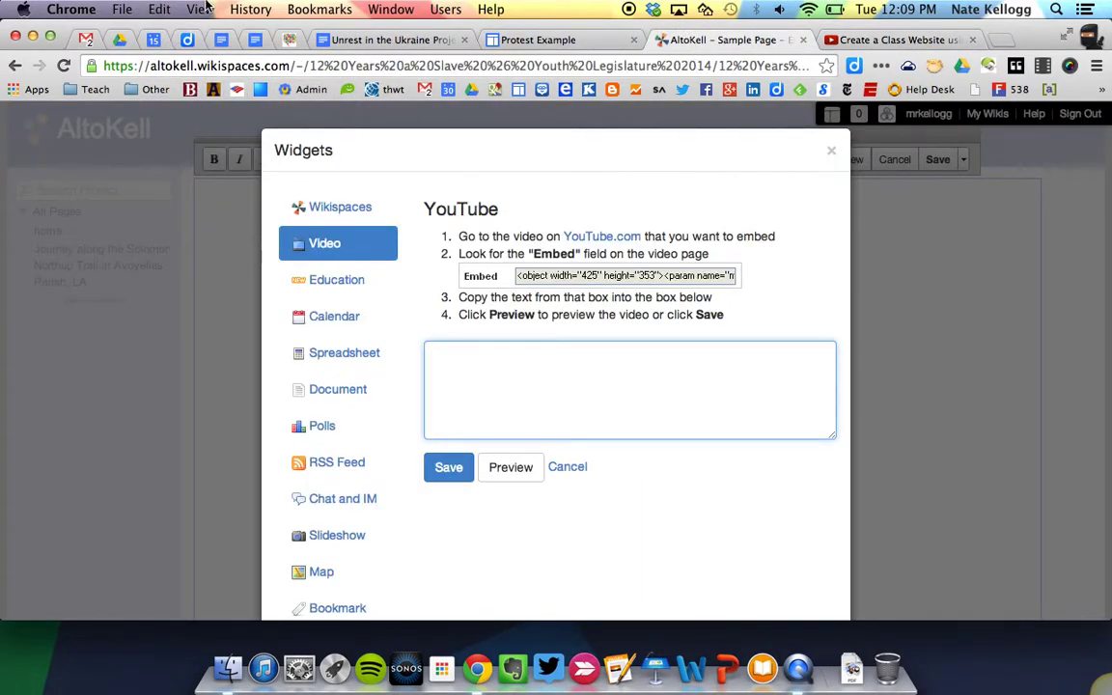
left_click(159, 9)
left_click(174, 106)
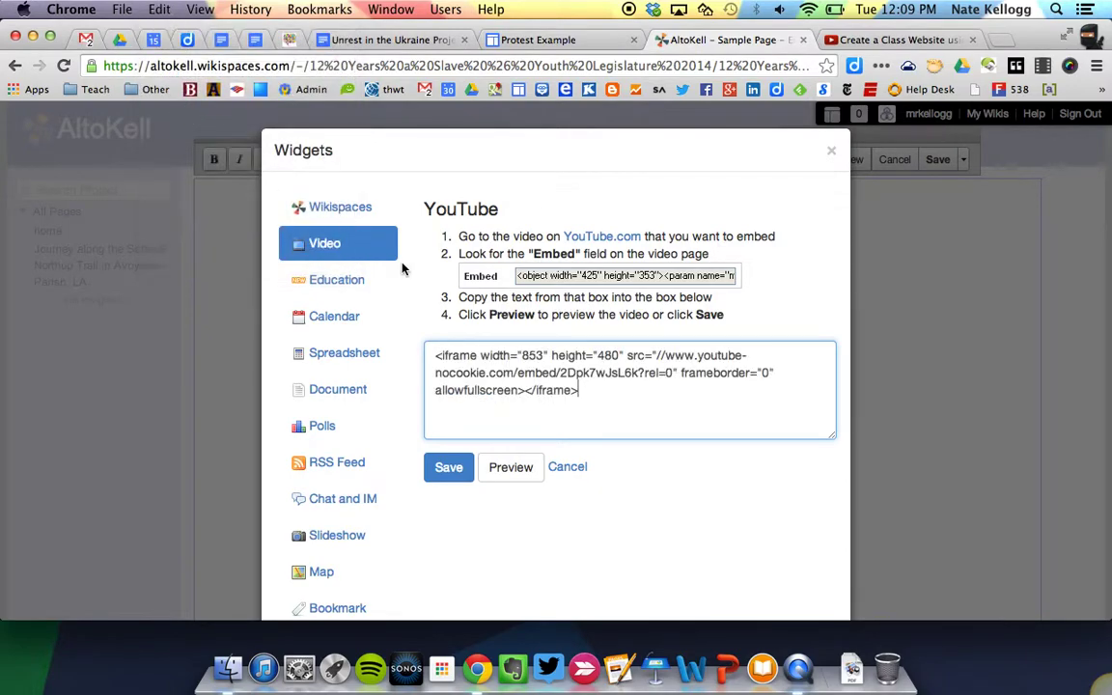
left_click(449, 467)
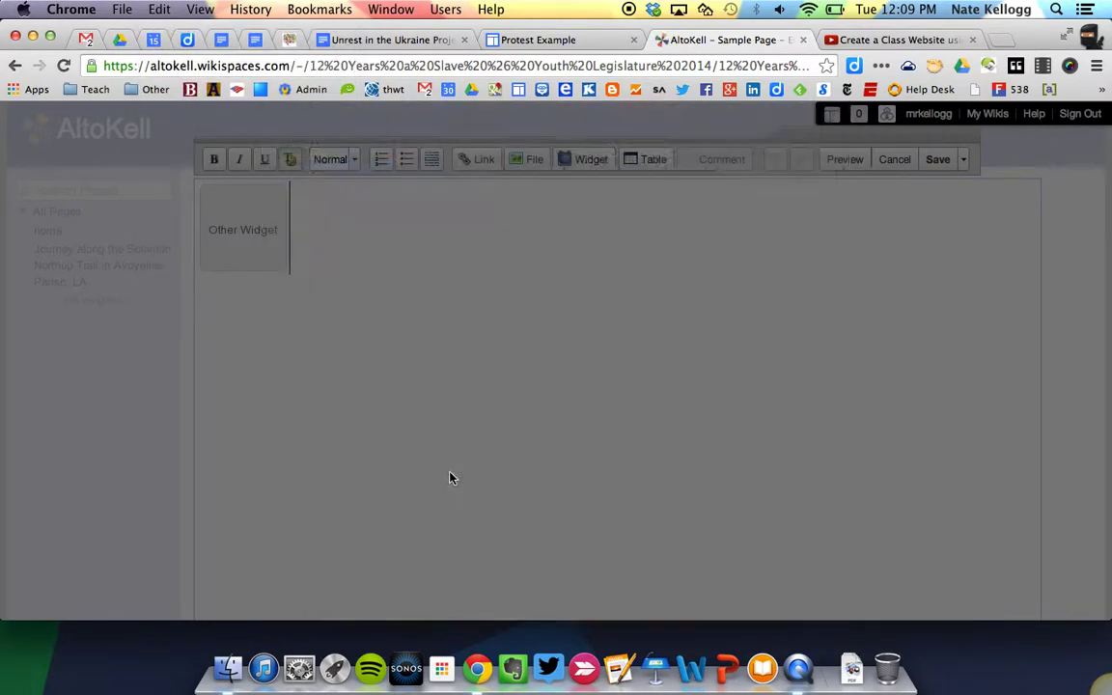
left_click(937, 162)
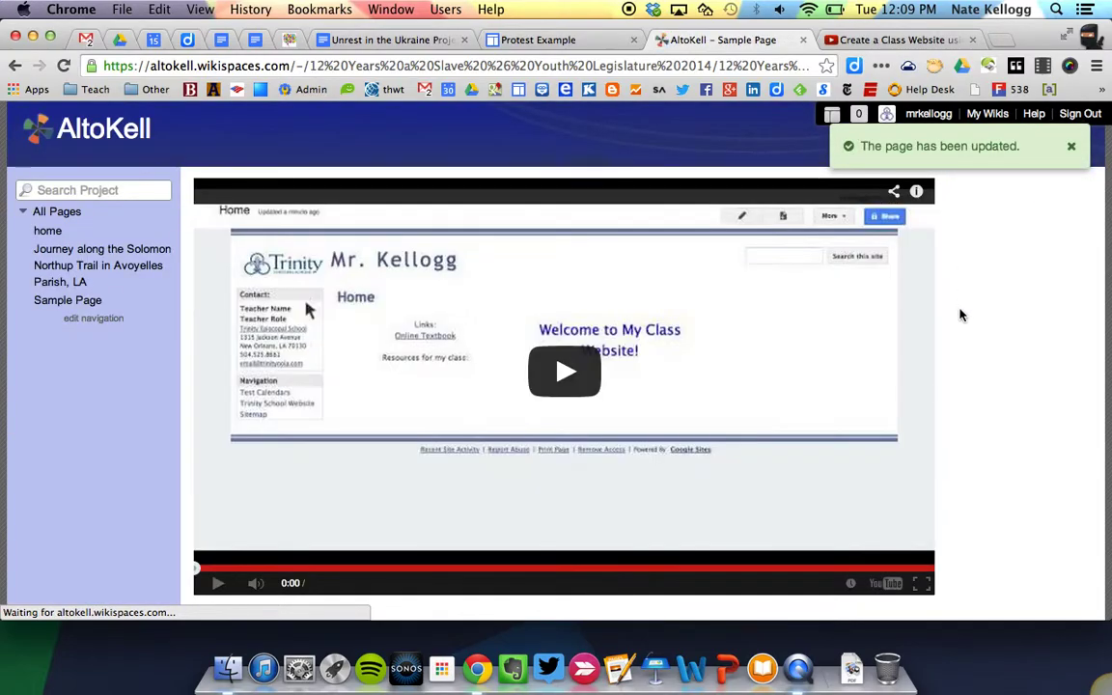
Reopen Sample Page for editing and delete the embedded video widget
scroll(961, 316, "down", 1)
scroll(584, 367, "up", 1)
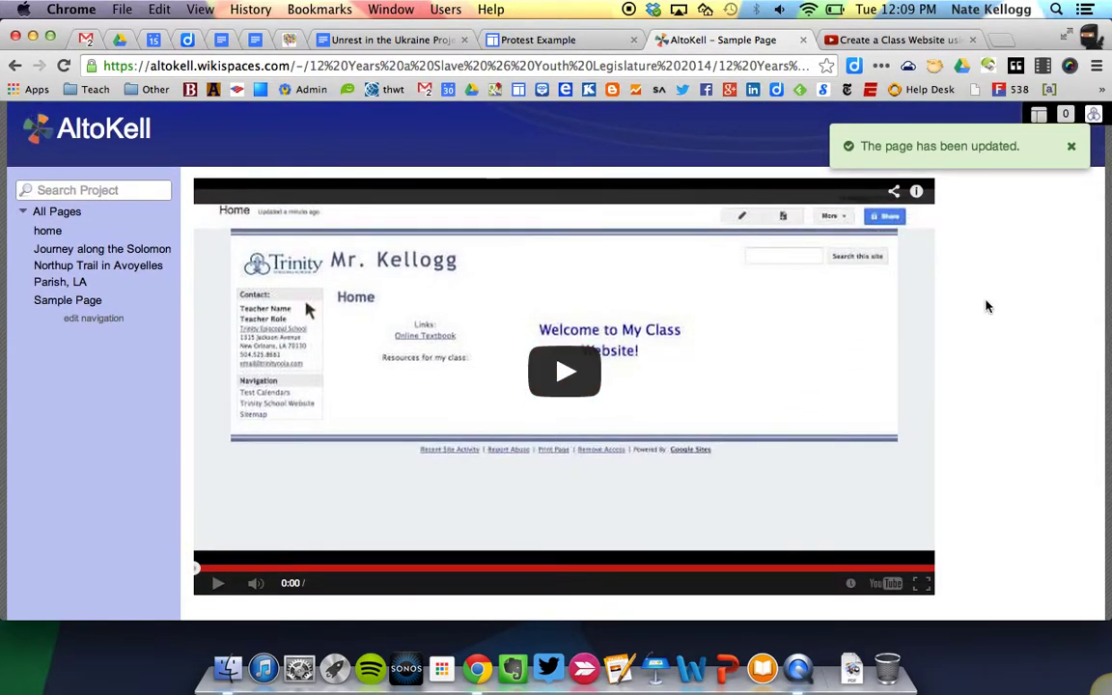
scroll(986, 305, "down", 5)
scroll(986, 305, "up", 5)
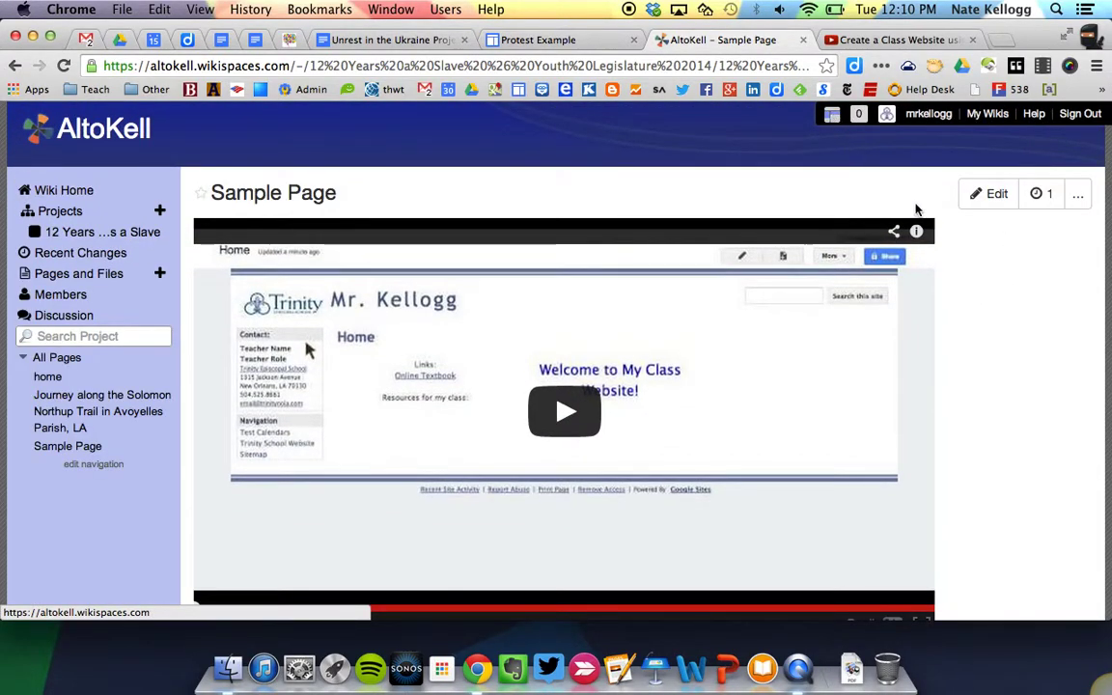
left_click(989, 197)
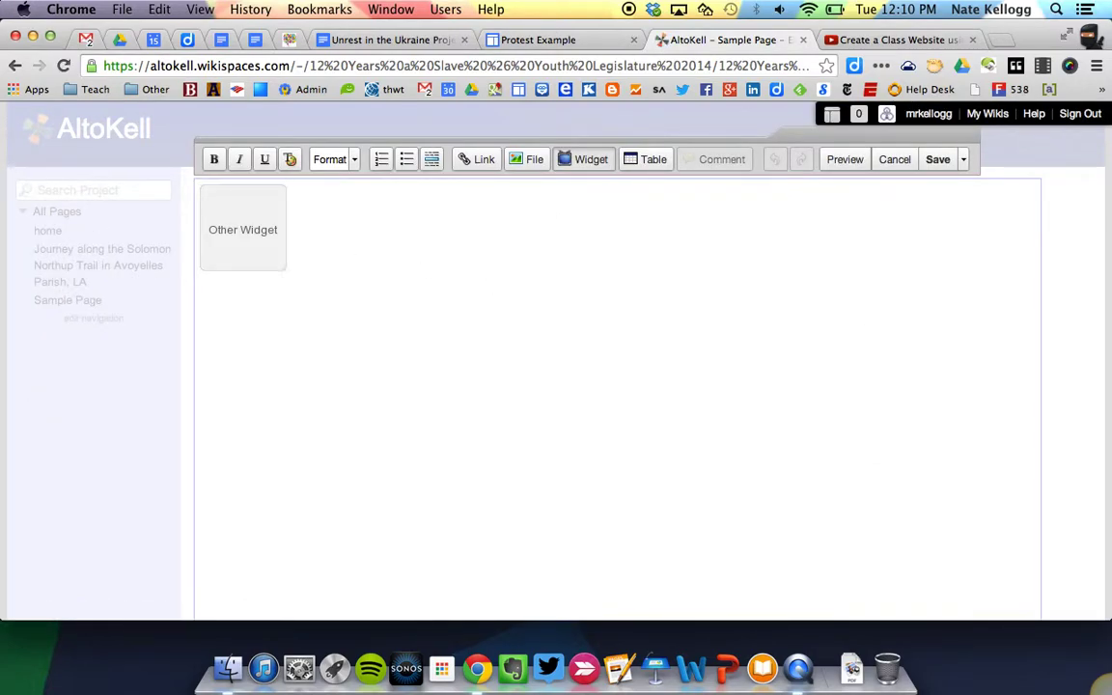
key("BackSpace")
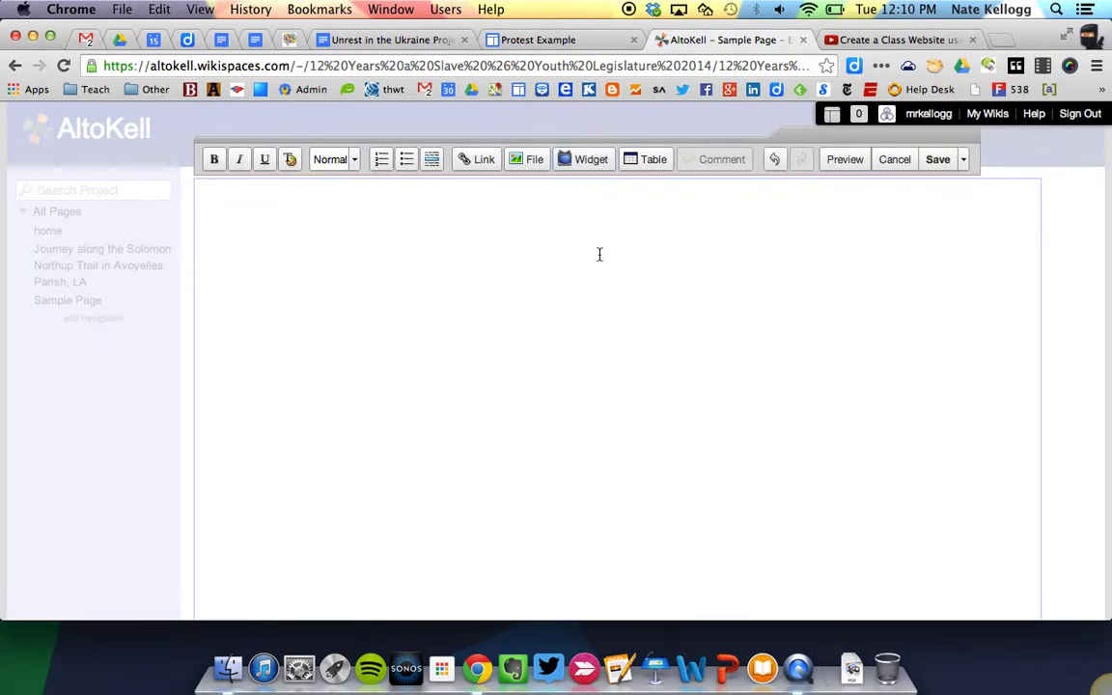
Start an Other HTML widget on the page and place the cursor in its empty code box
left_click(596, 162)
scroll(356, 280, "down", 3)
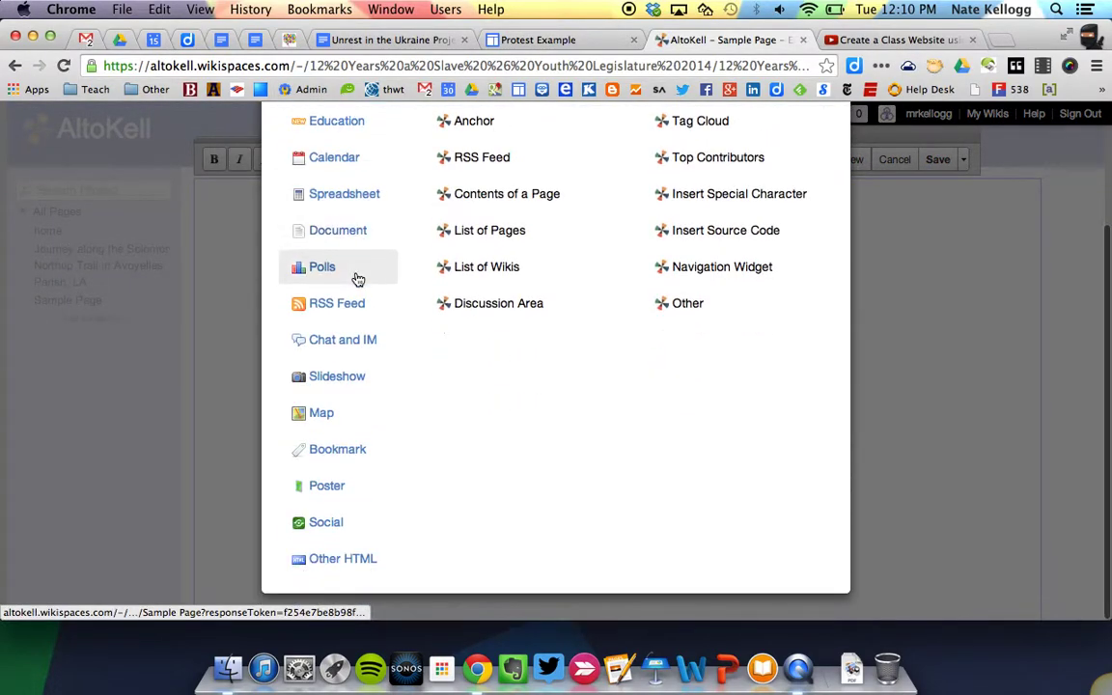
left_click(325, 557)
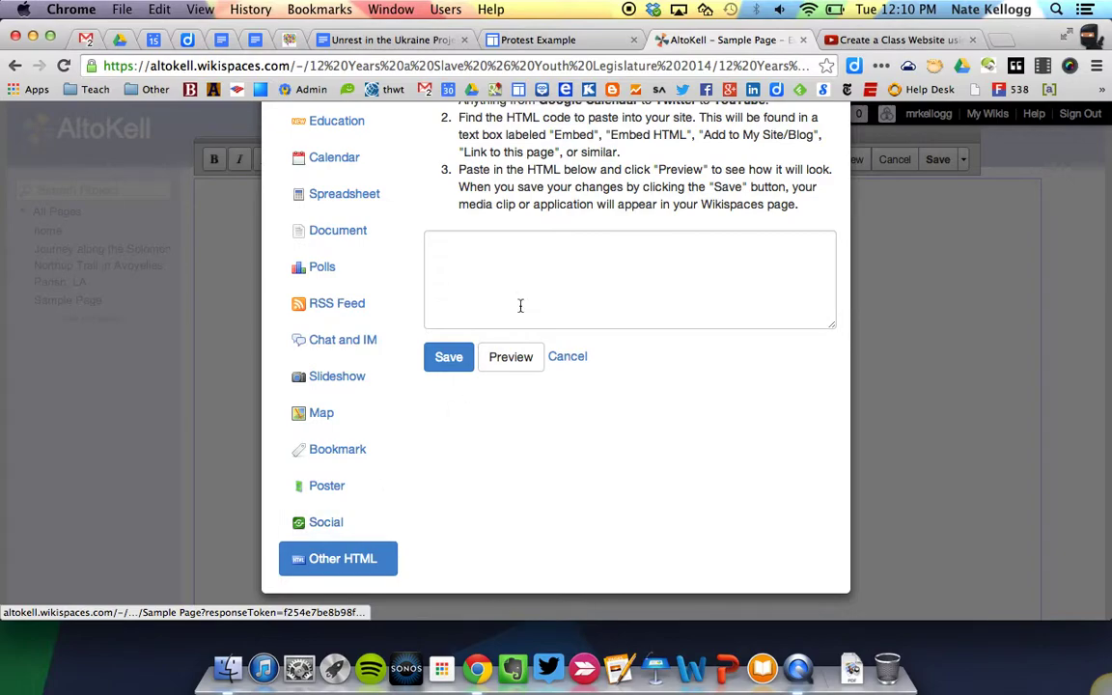
scroll(519, 305, "up", 3)
left_click(529, 372)
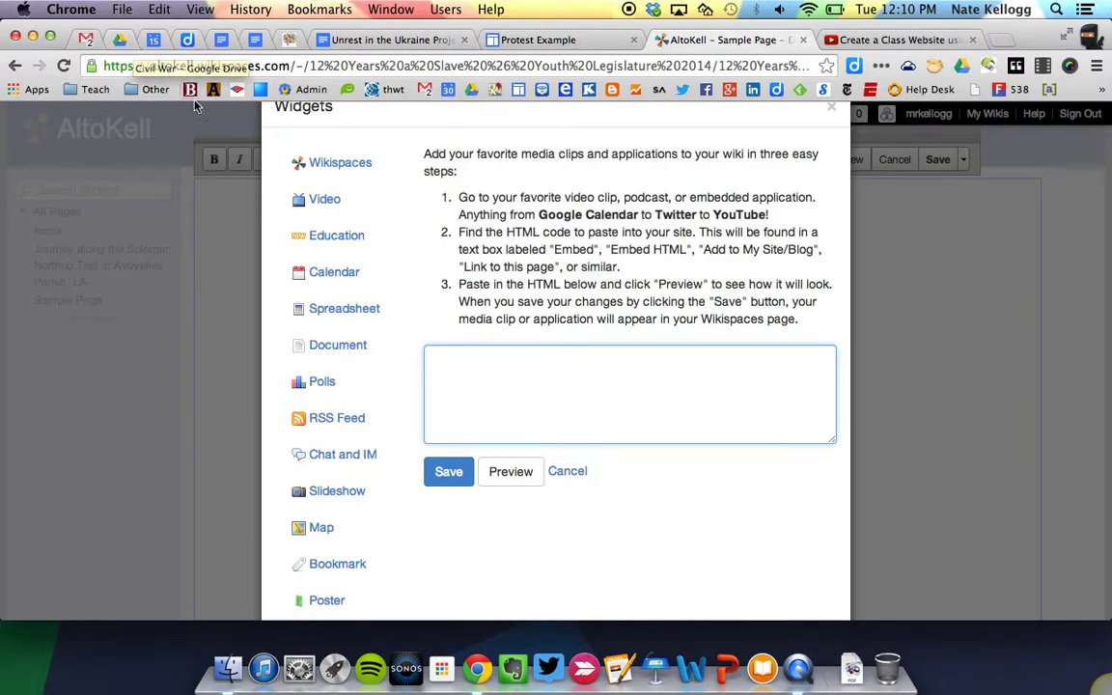
Switch to Google Drive and open PreCivilWar2014.pdf from the Civil War folder
left_click(120, 38)
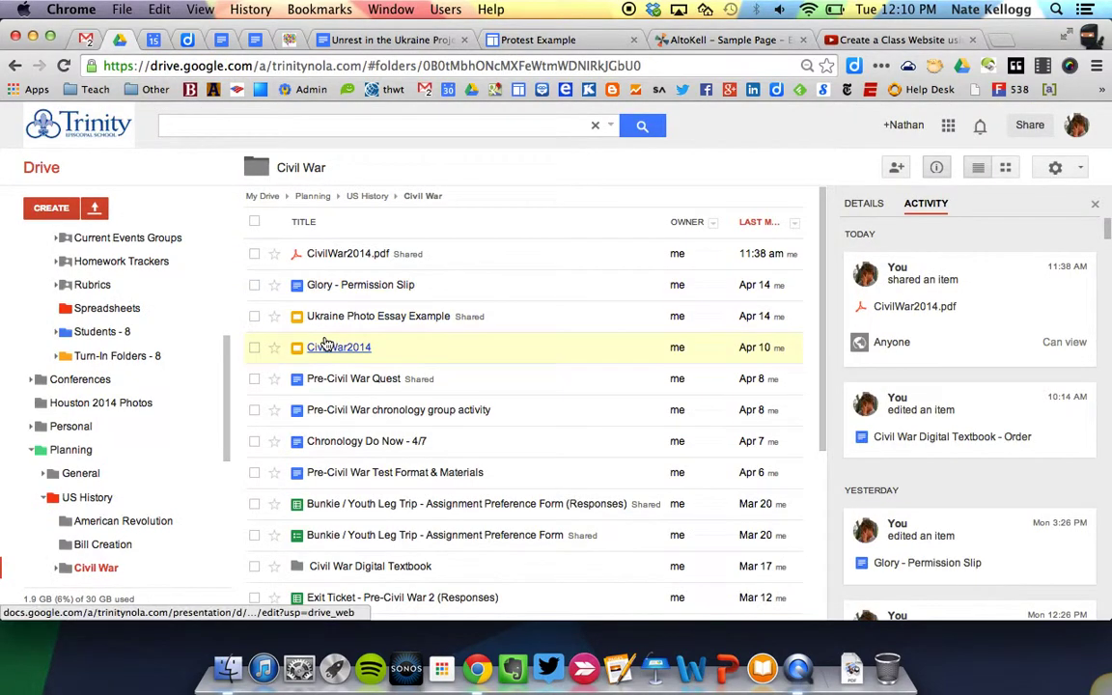
scroll(329, 350, "down", 5)
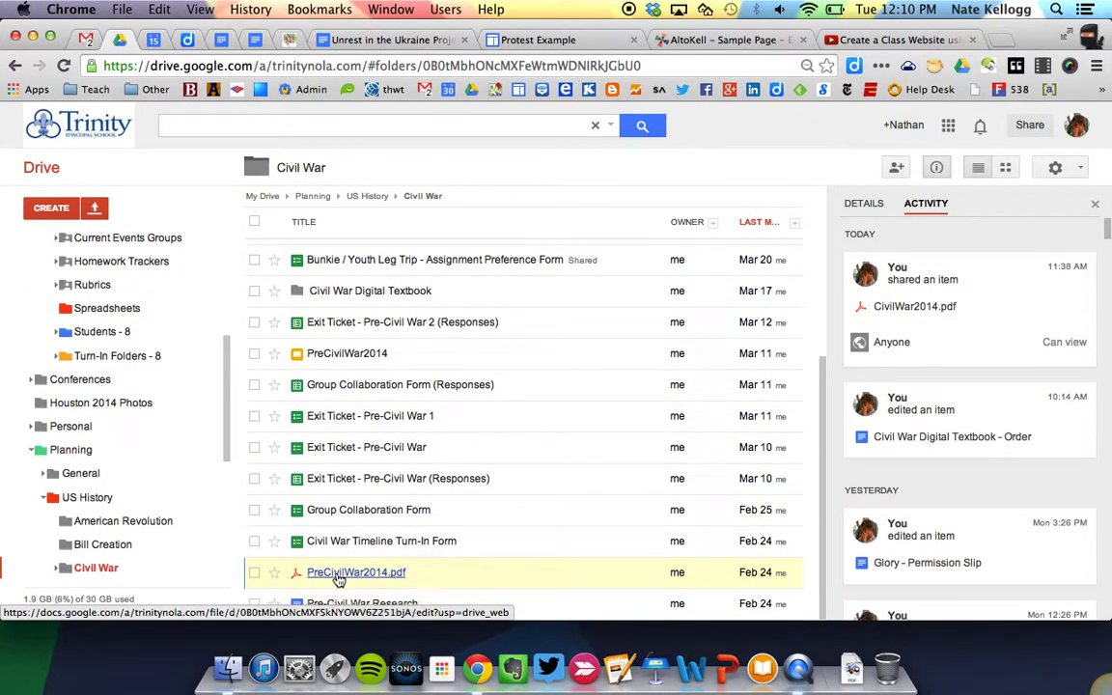
left_click(338, 576)
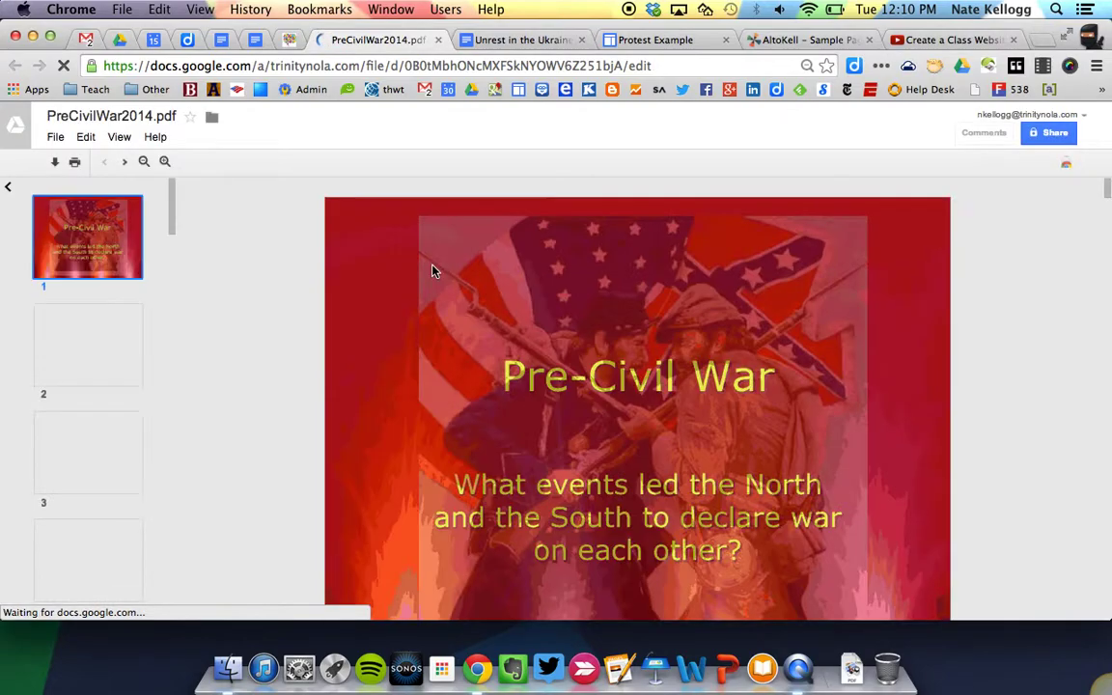
Display the PDF's HTML embed code, copy the whole iframe code, and close the embed dialog
left_click(59, 141)
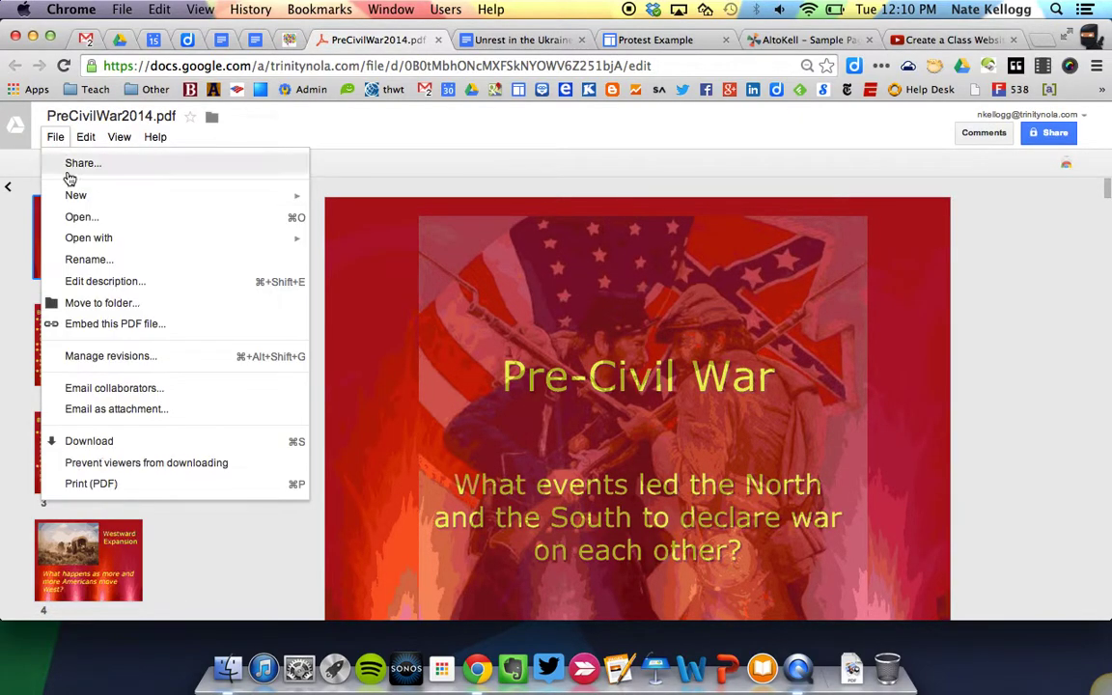
left_click(82, 320)
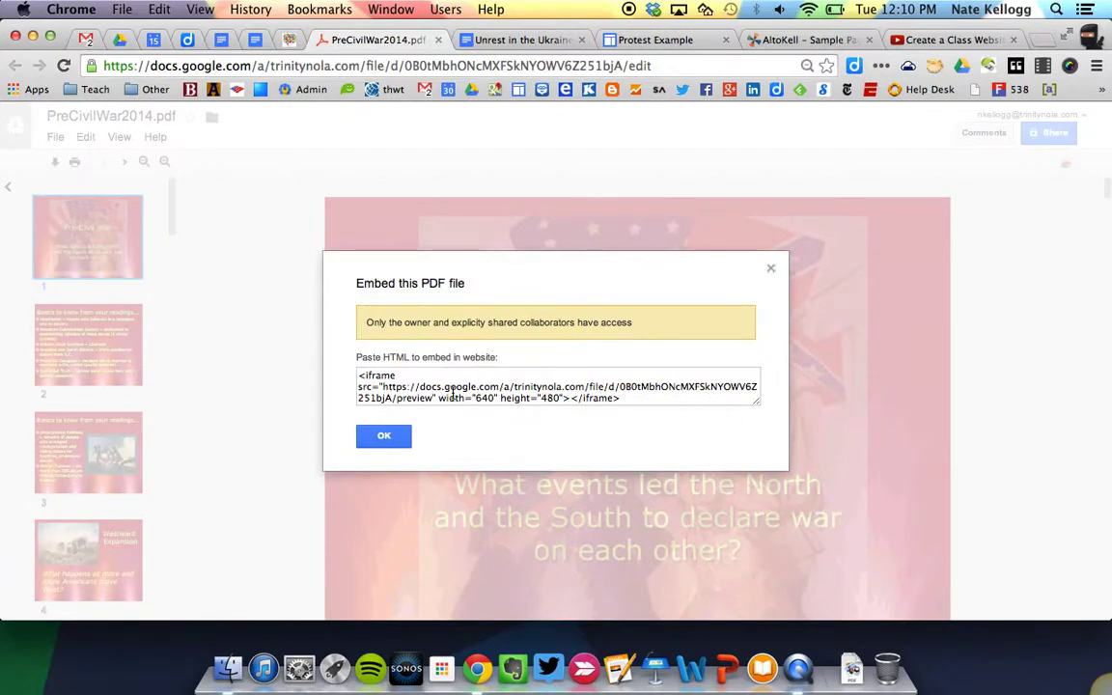
left_click(452, 392)
key("super+c")
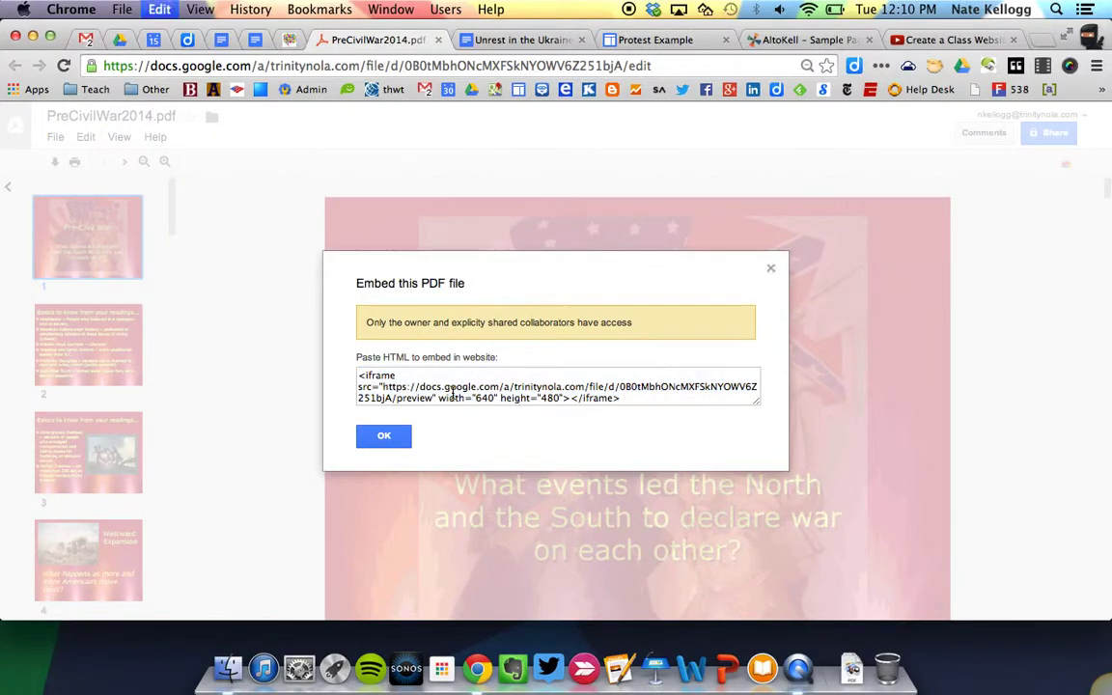
left_click(389, 374)
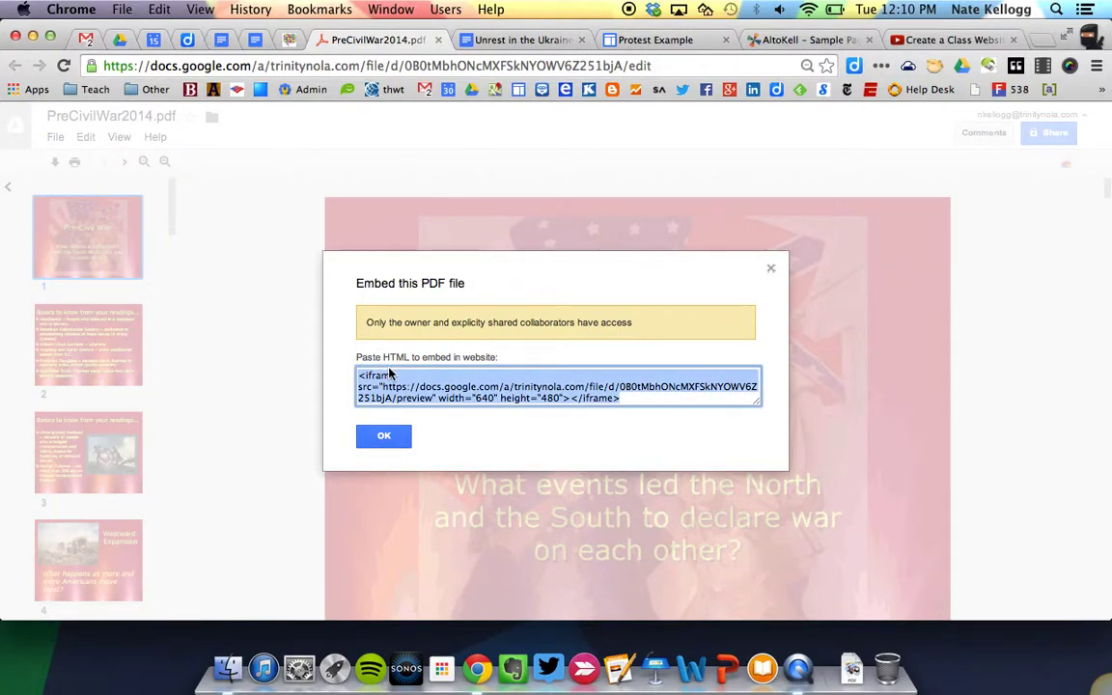
left_click(159, 8)
left_click(169, 90)
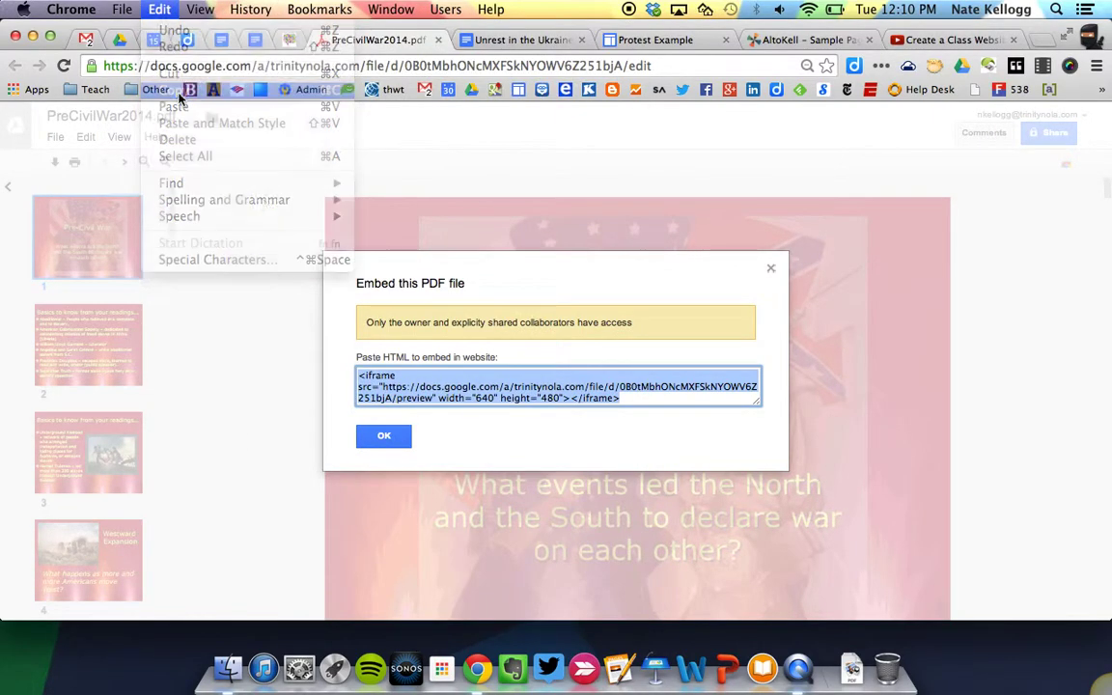
left_click(384, 436)
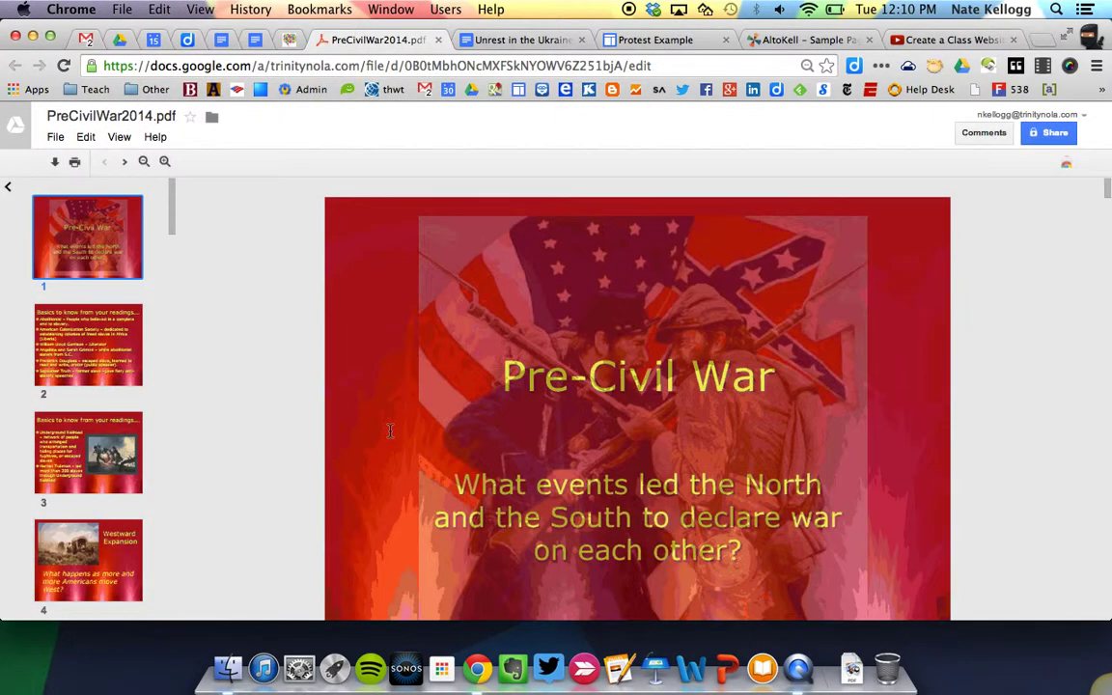
Return to the wiki, paste the PDF's iframe code into the Other HTML widget, then save the widget and the page
left_click(787, 40)
left_click(200, 9)
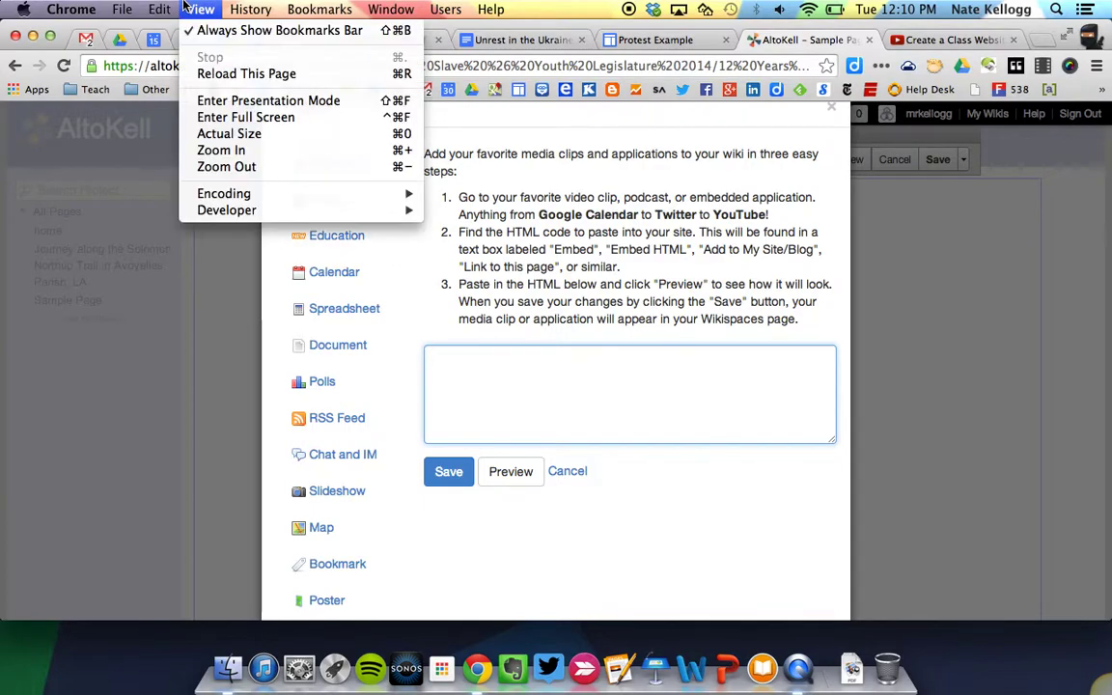
mouse_move(159, 9)
left_click(173, 104)
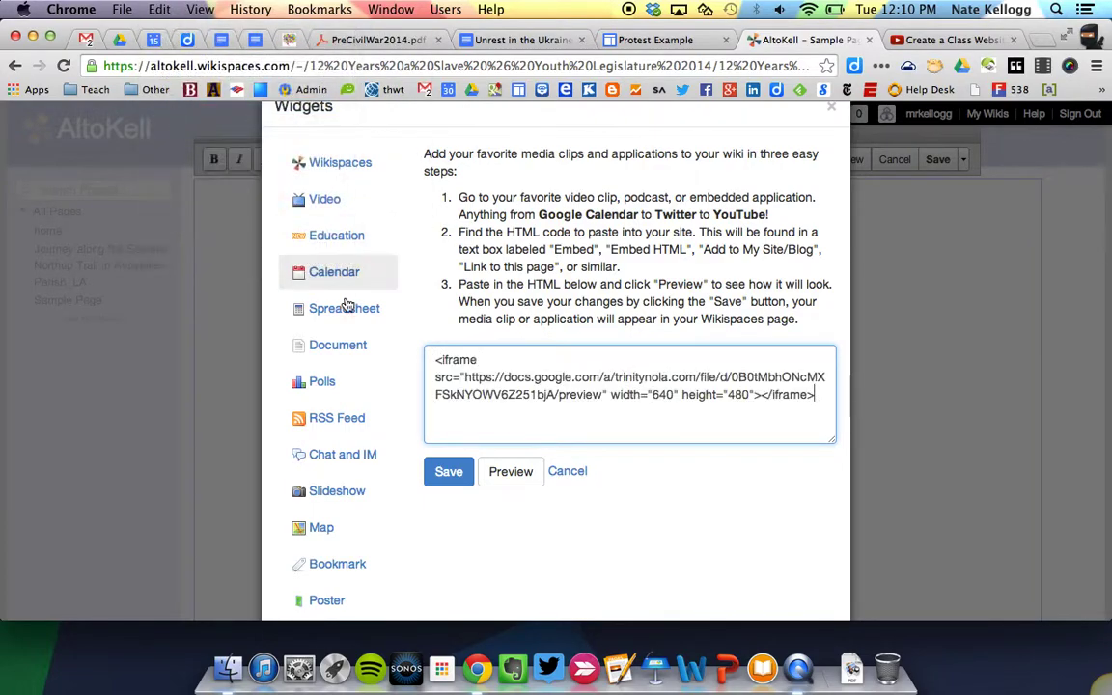
left_click(449, 471)
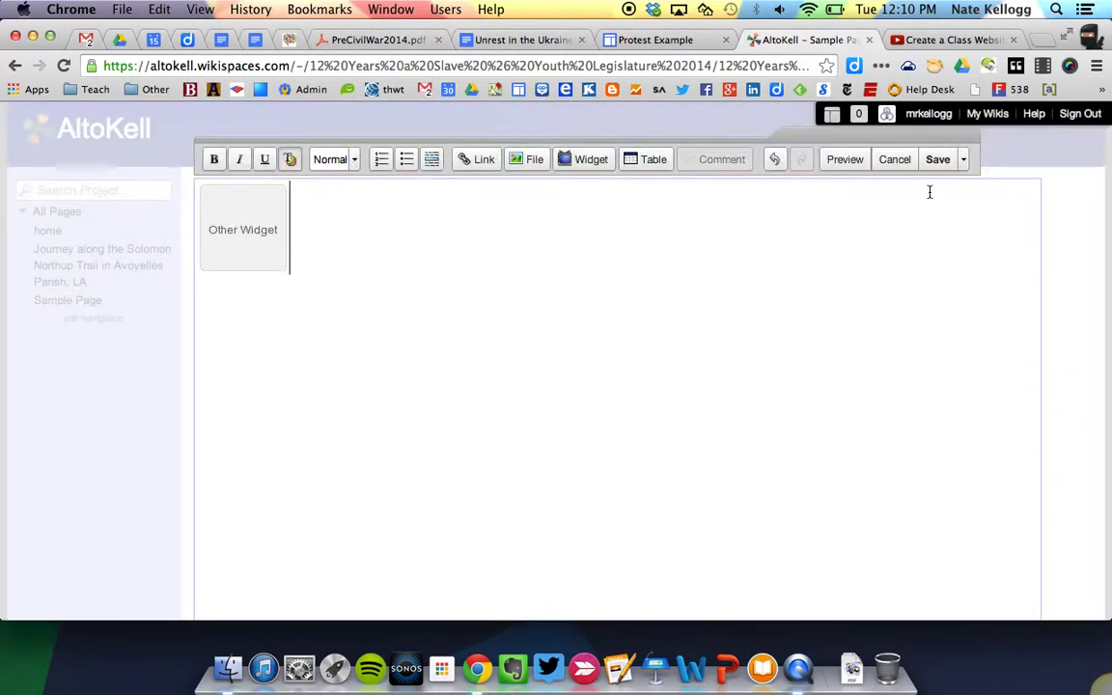
left_click(938, 162)
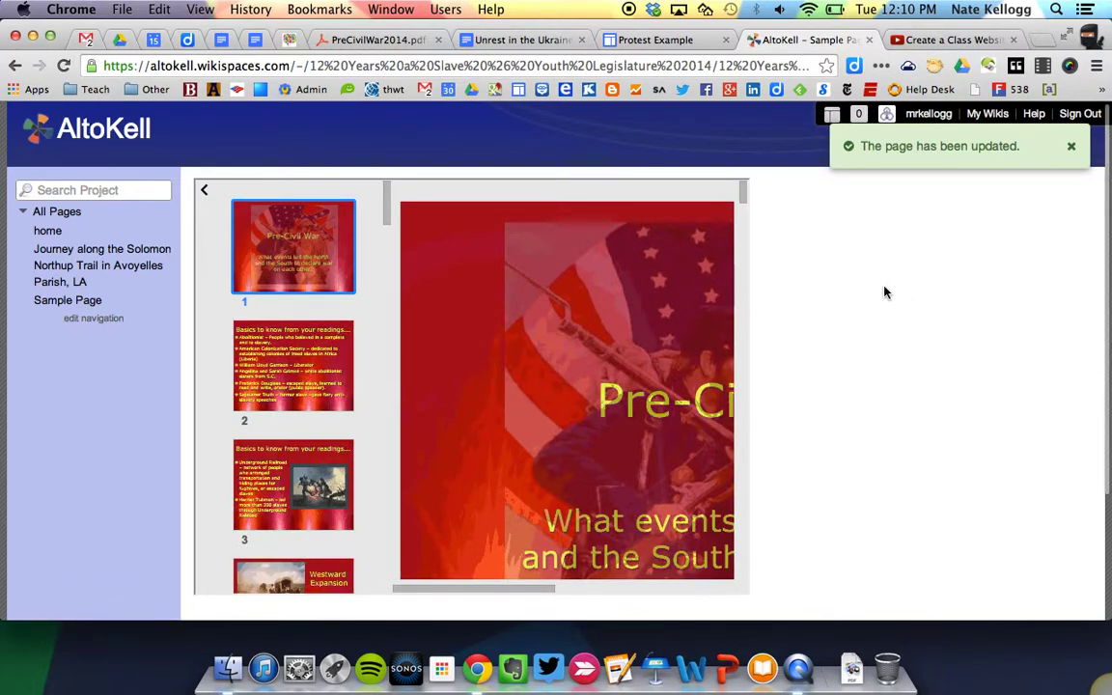
Look through the PDF embedded on Sample Page and hide its page thumbnails
scroll(884, 293, "down", 1)
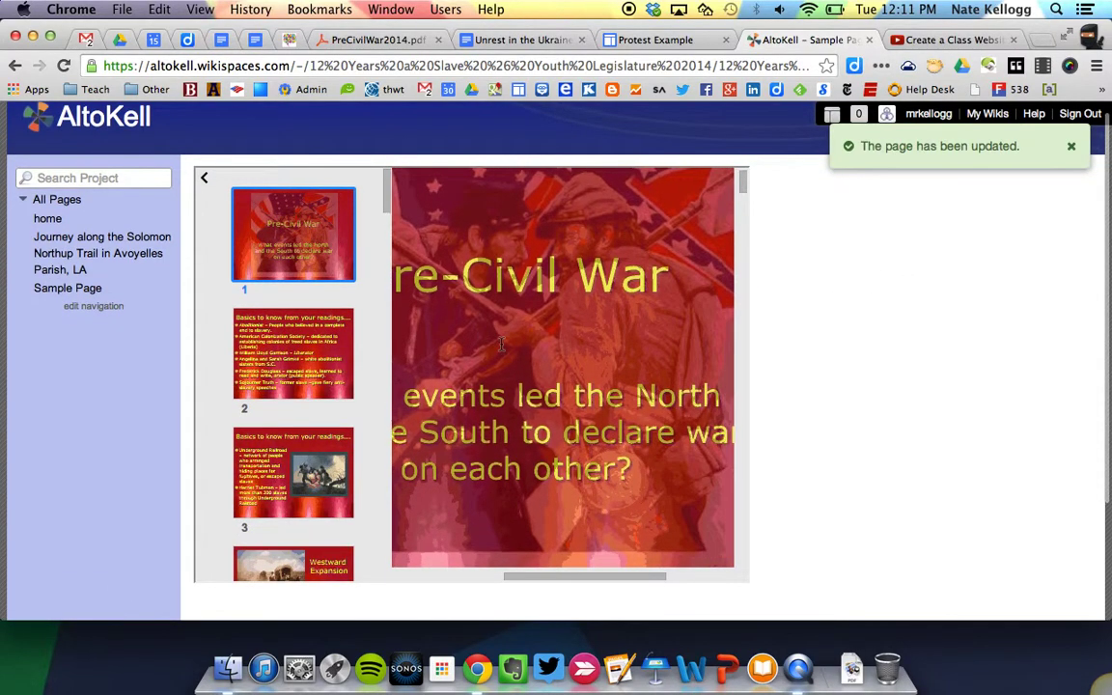
scroll(744, 393, "up", 1)
scroll(743, 393, "down", 5)
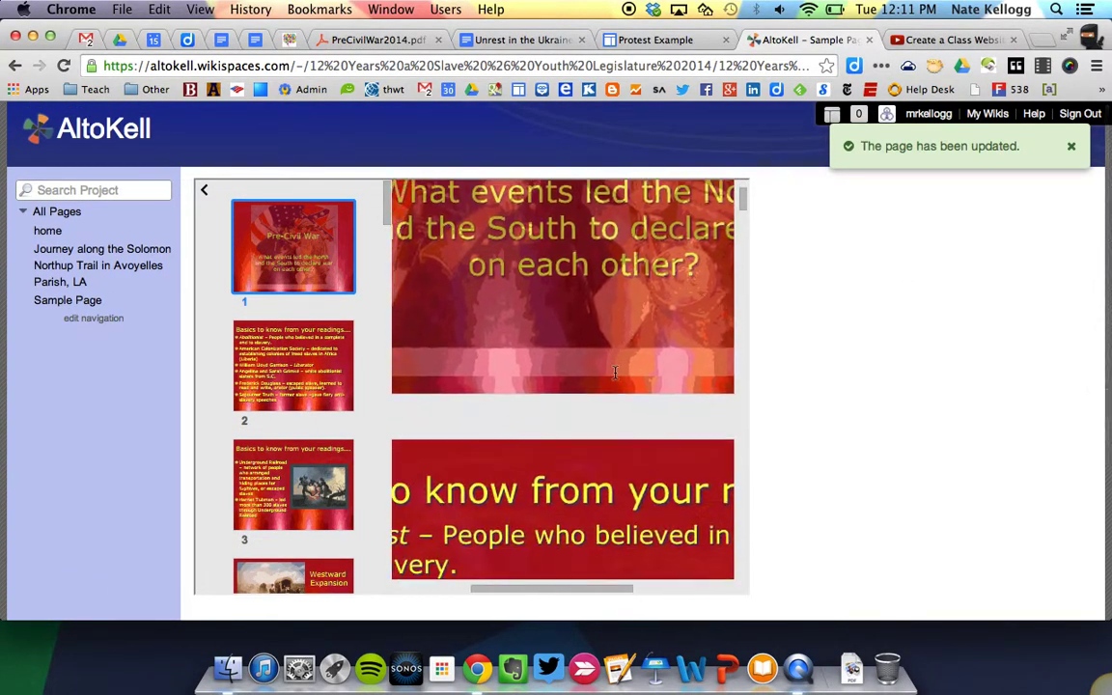
left_click(204, 189)
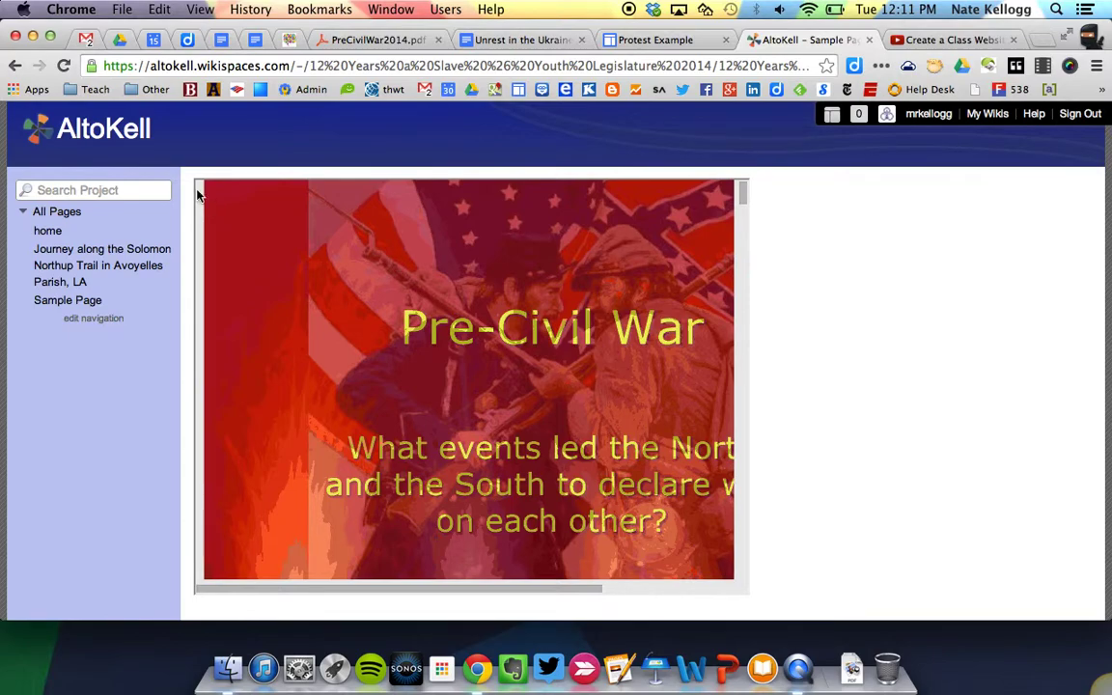
scroll(198, 191, "left", 2)
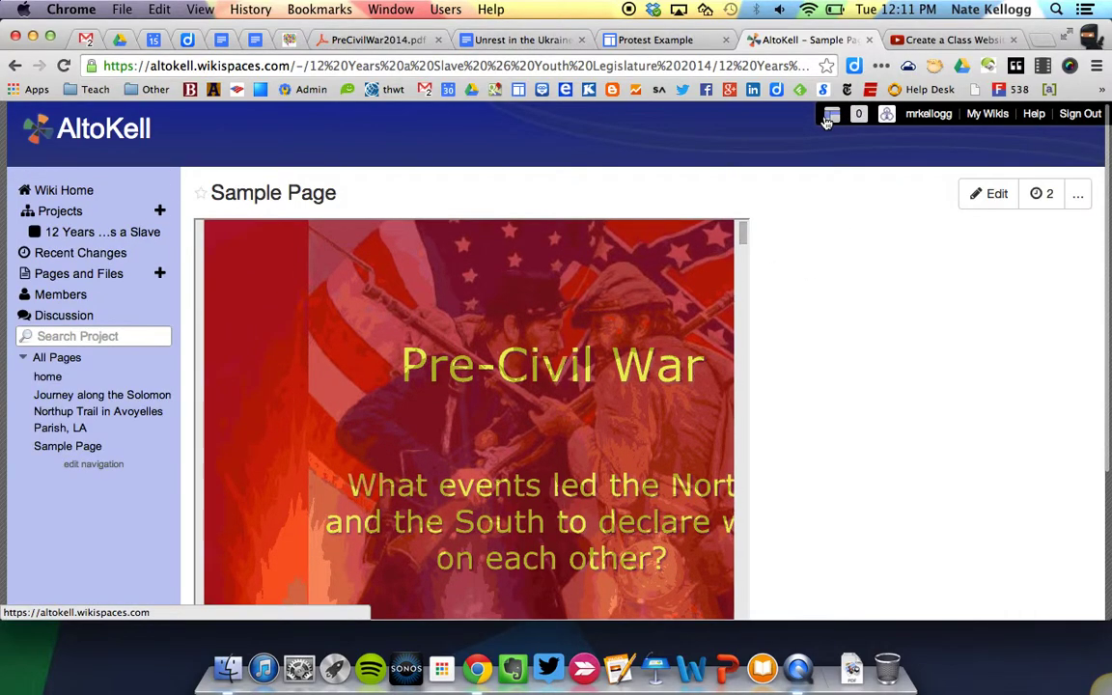
Reopen Sample Page for editing and delete the widget holding the embedded PDF
left_click(989, 194)
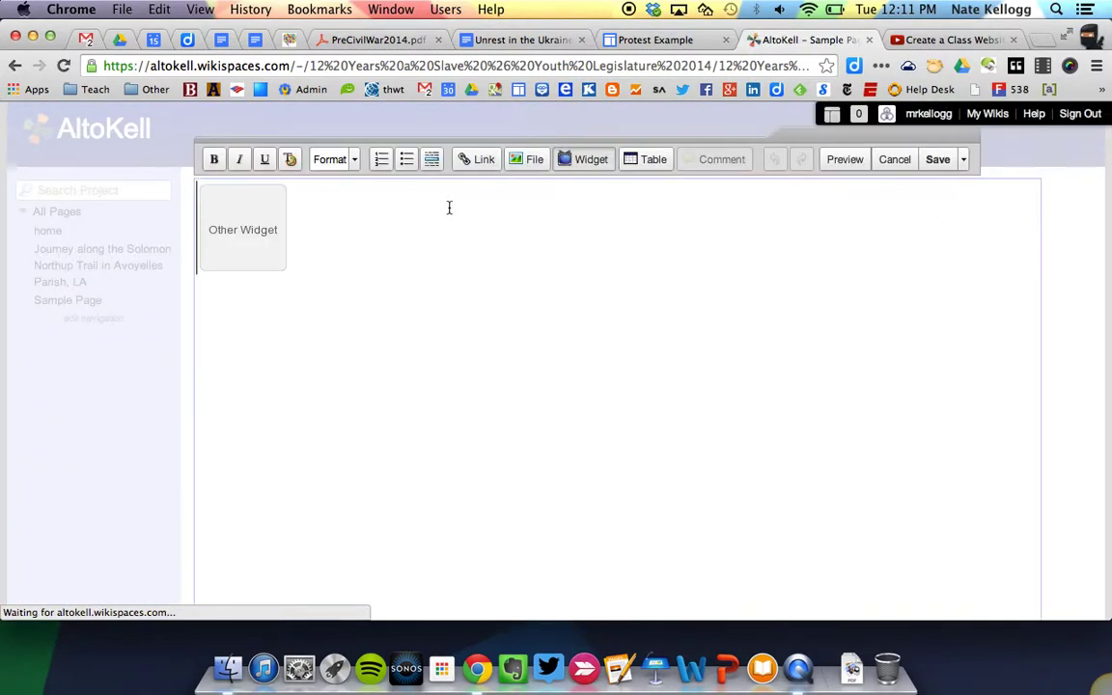
left_click(437, 207)
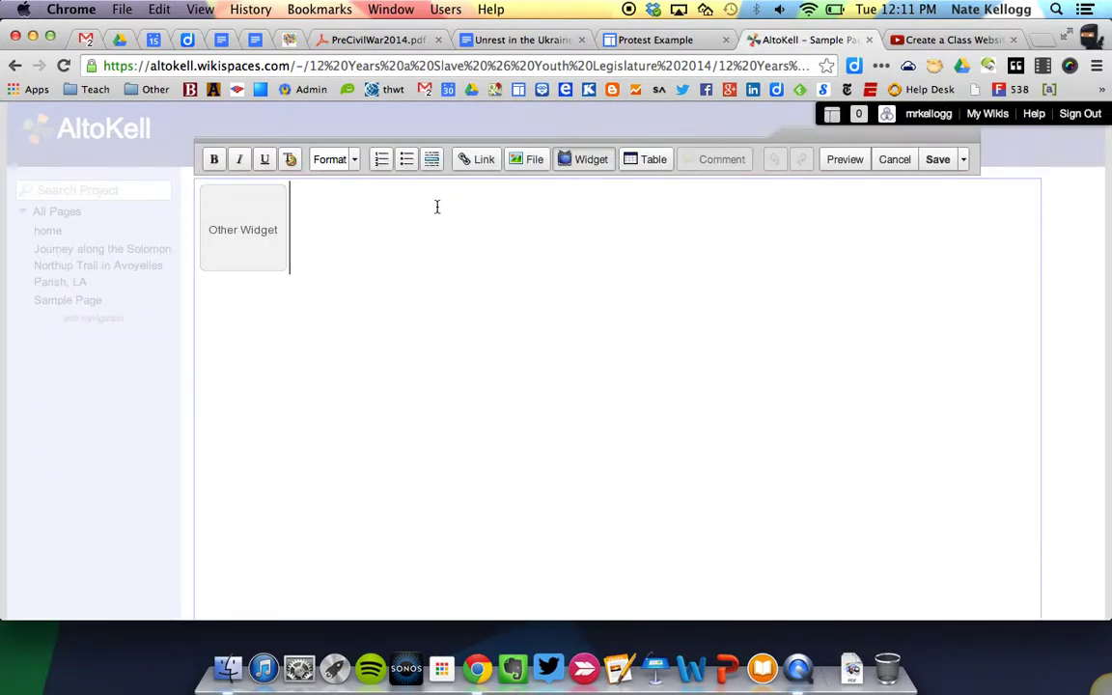
key("BackSpace")
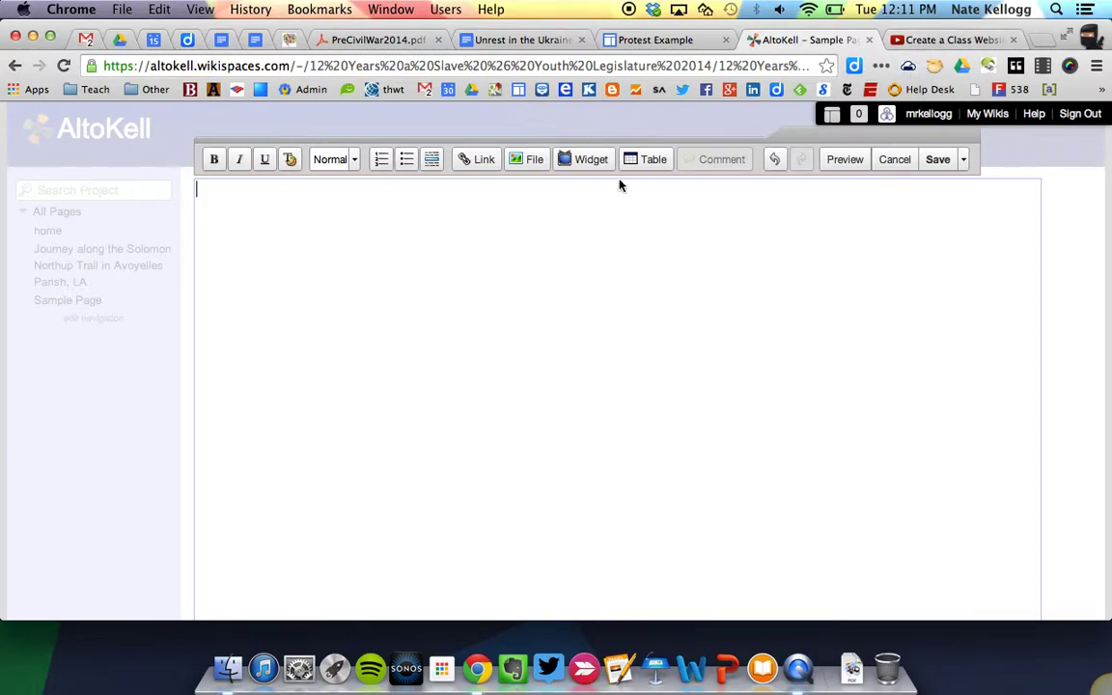
Open timeglider.com in a new browser tab and launch its timeline authoring app
left_click(1041, 43)
type("timeglider.com")
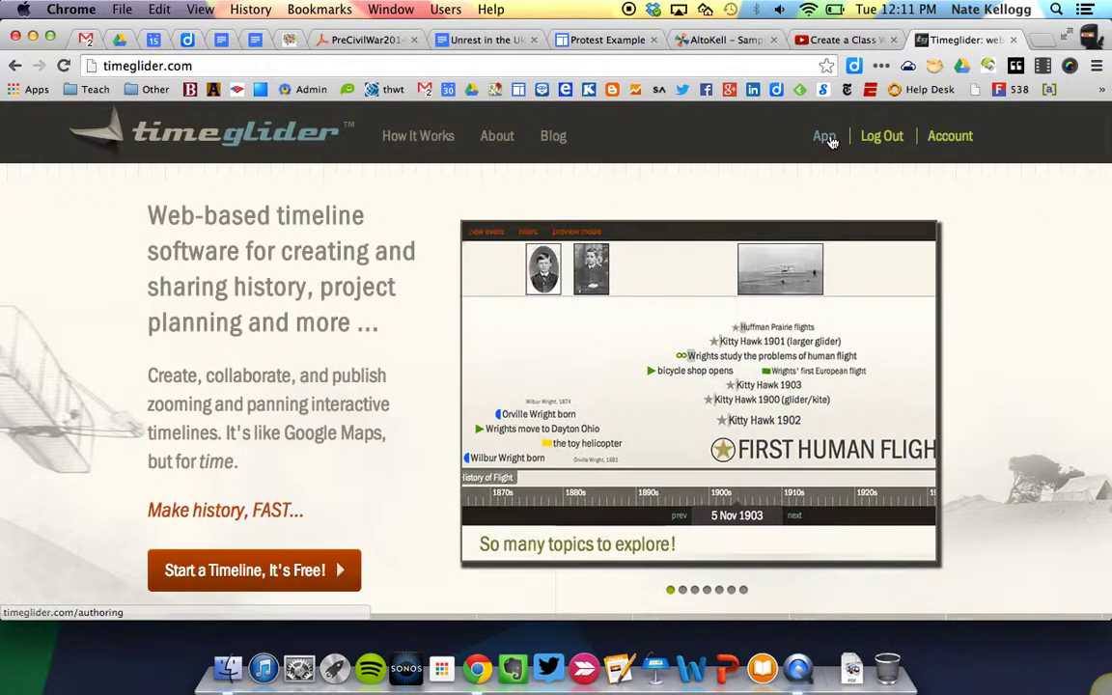
left_click(828, 140)
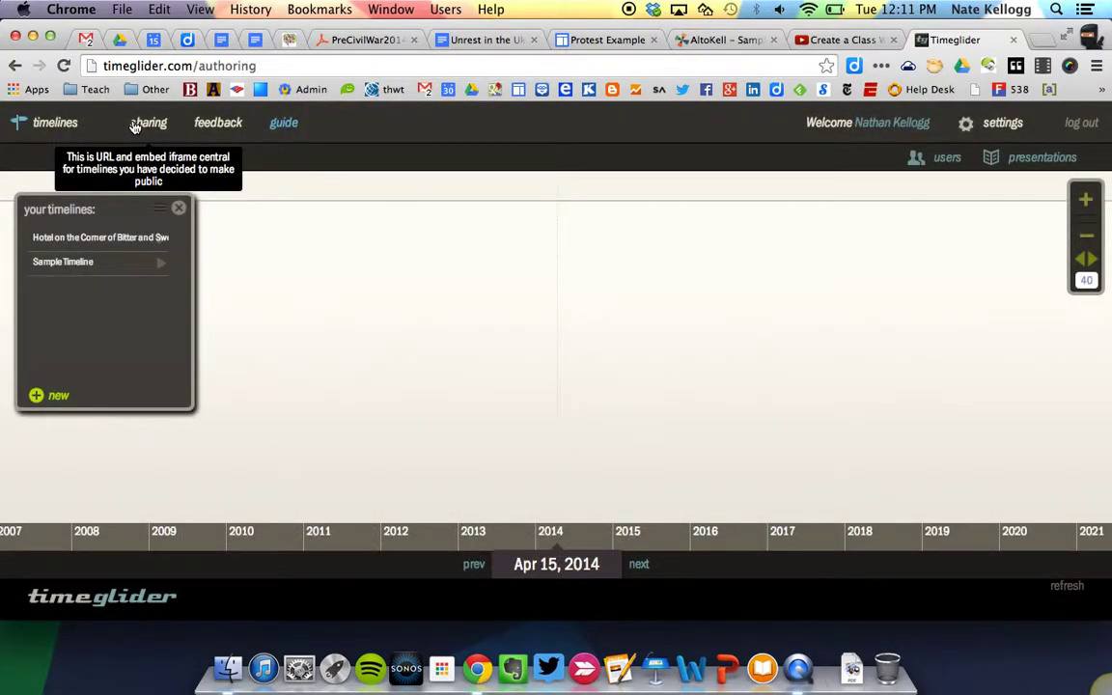
In the sharing options, choose the timeline "Hotel on the Corner of Bitter and Sweet – Historical Events" and copy its full iframe embed code
left_click(148, 123)
left_click(502, 249)
left_click(482, 260)
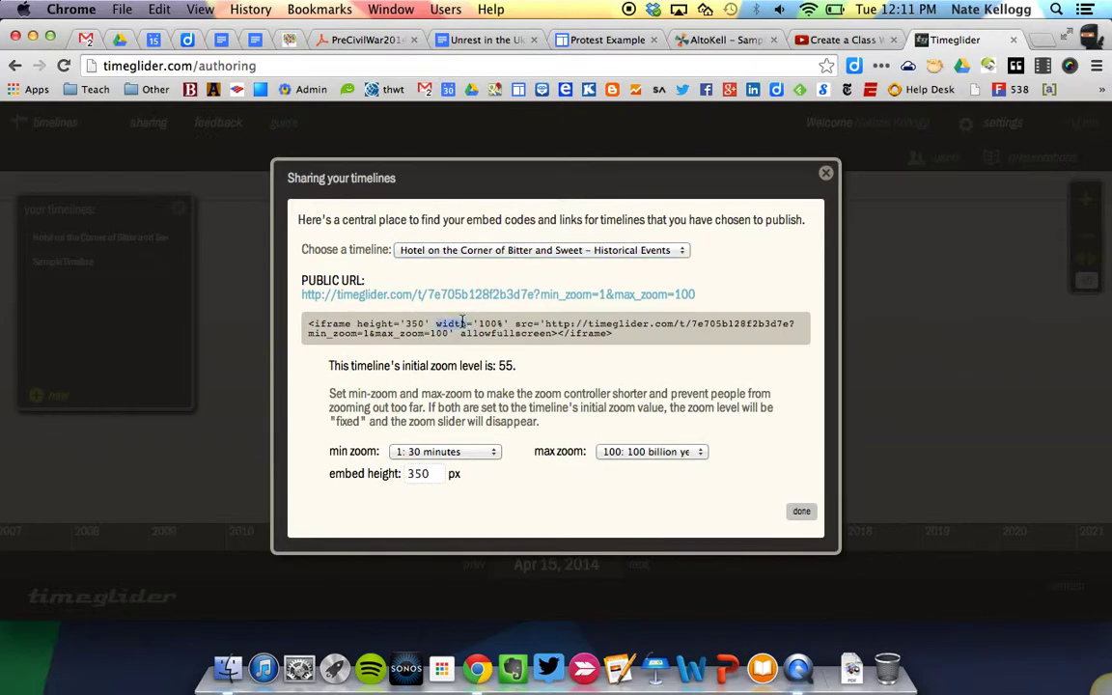
left_click(463, 324)
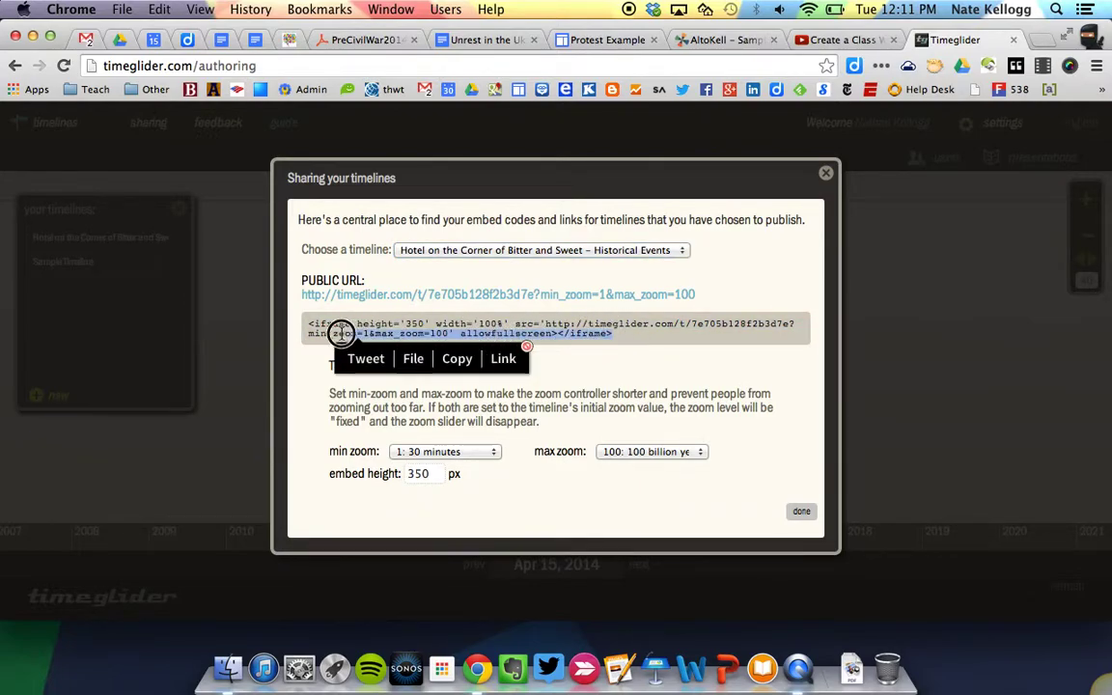
left_click(310, 325)
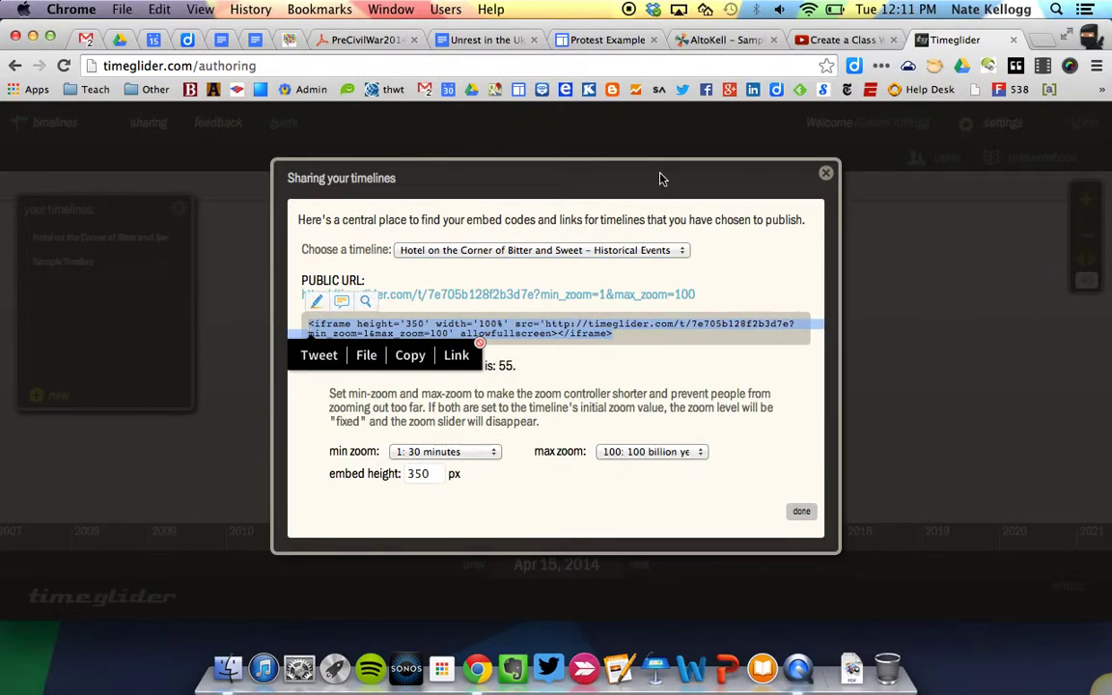
Back on the wiki page, add an Other HTML widget containing the Timeglider iframe code, then save the widget and the page
left_click(705, 40)
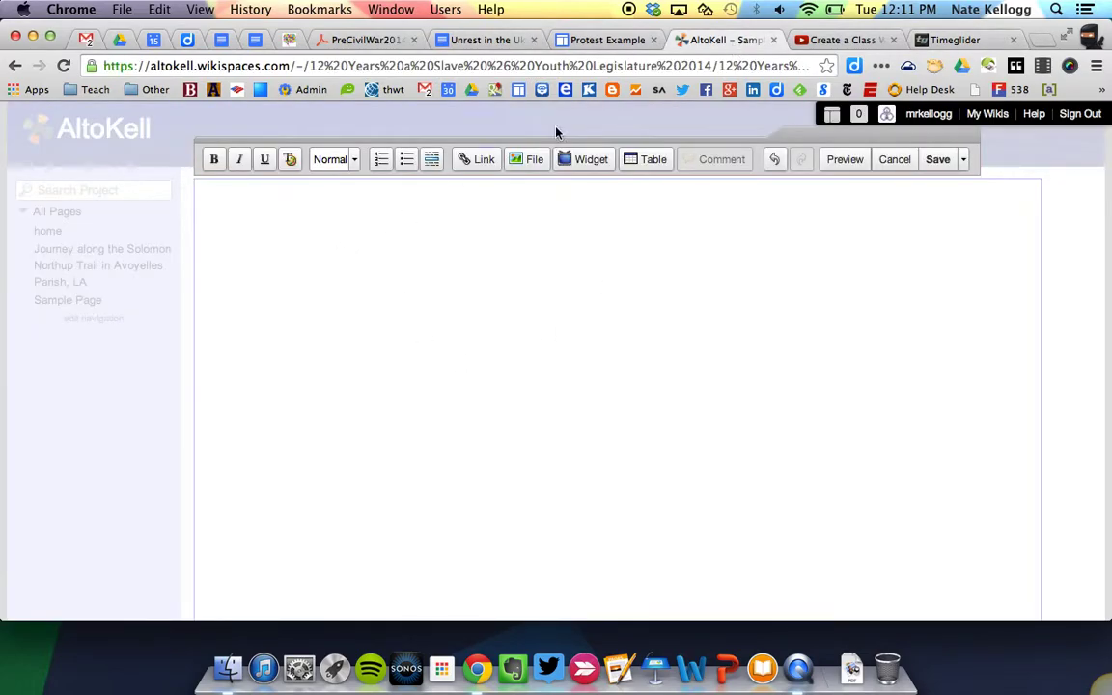
left_click(588, 159)
scroll(425, 360, "down", 2)
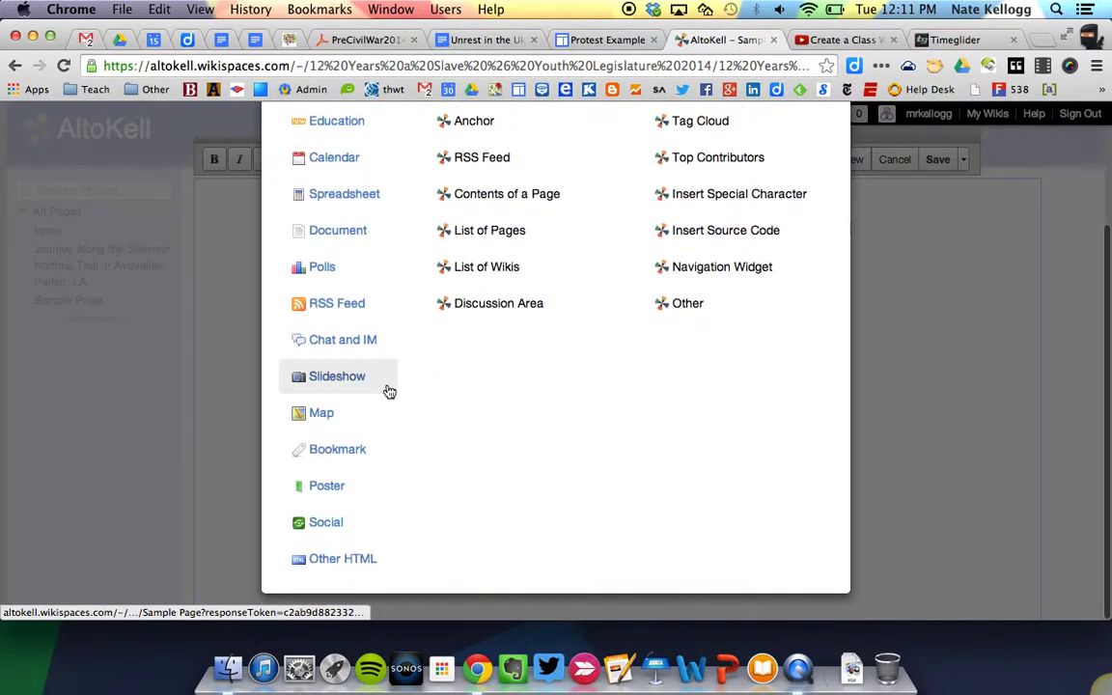
left_click(340, 558)
left_click(540, 234)
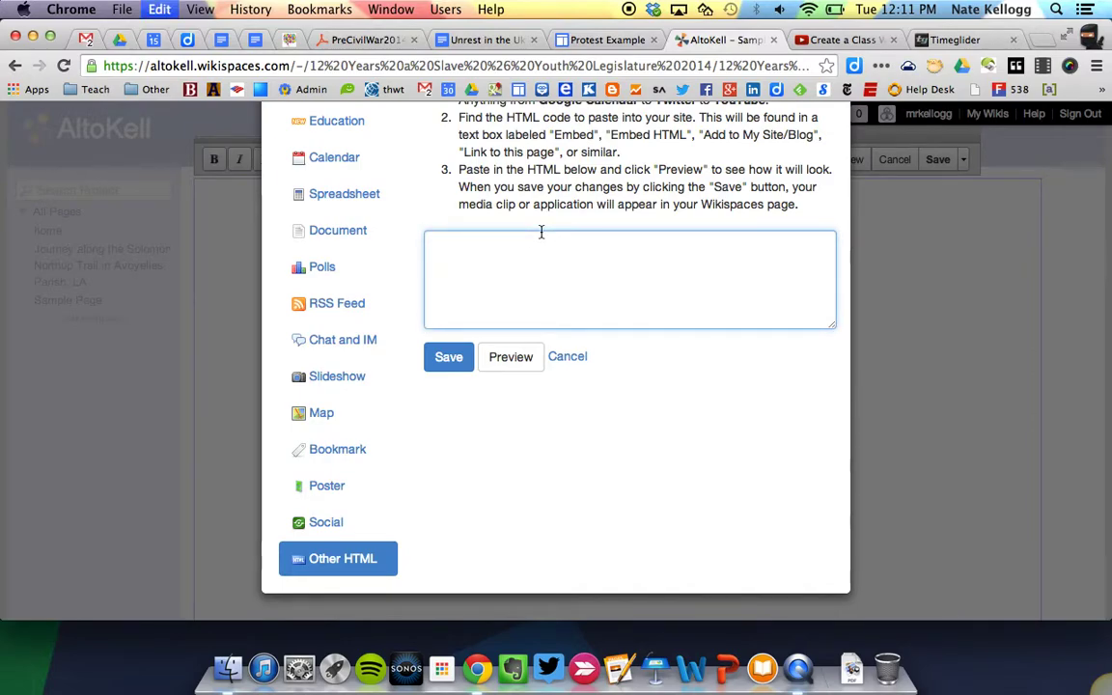
type("<iframe height=\"350\" width=\"100%\" src=\"http://timeglider.com/t/7e70dd128f05d0d7e?min_zoom=1&max_zoom=100\" allowfullscreen></iframe>")
left_click(444, 359)
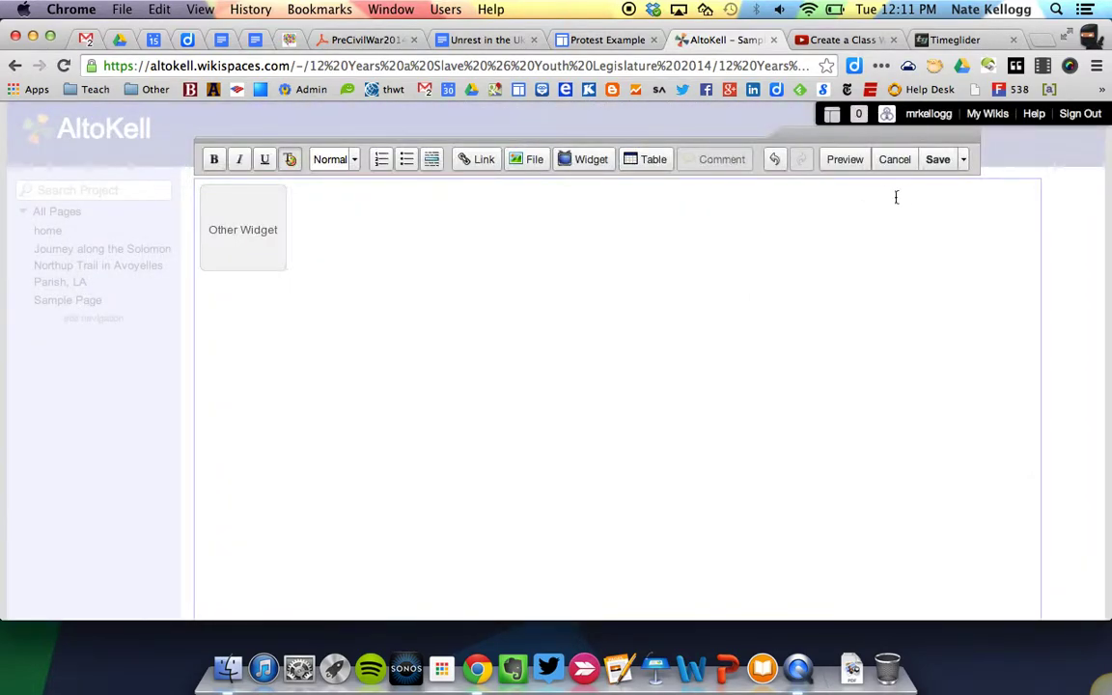
left_click(939, 160)
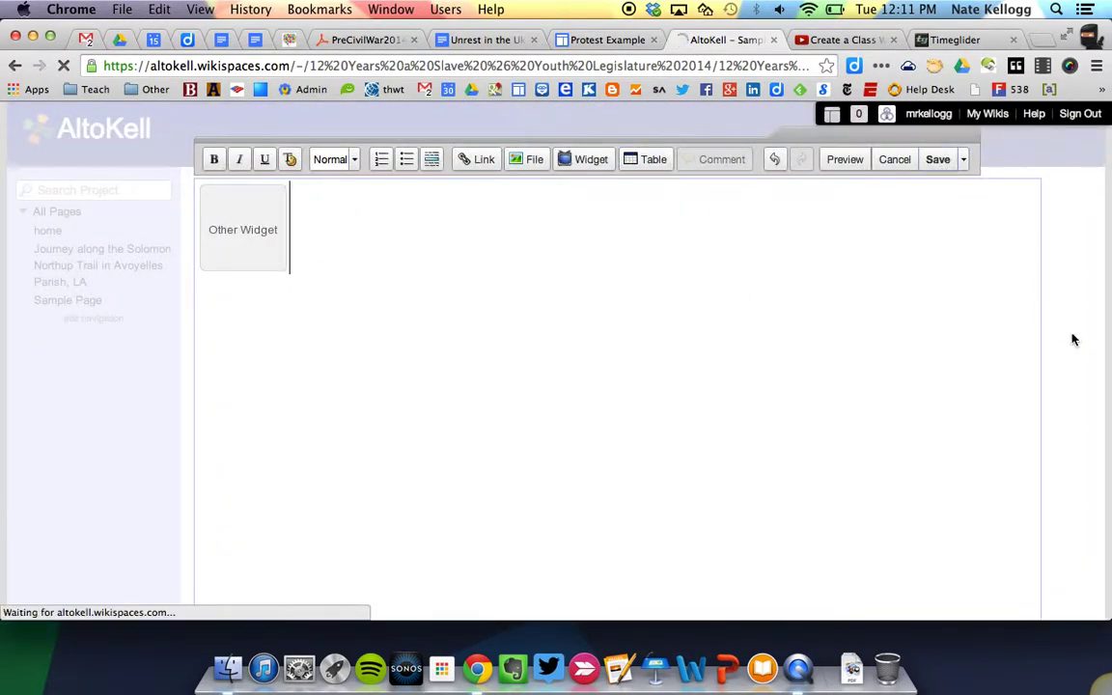